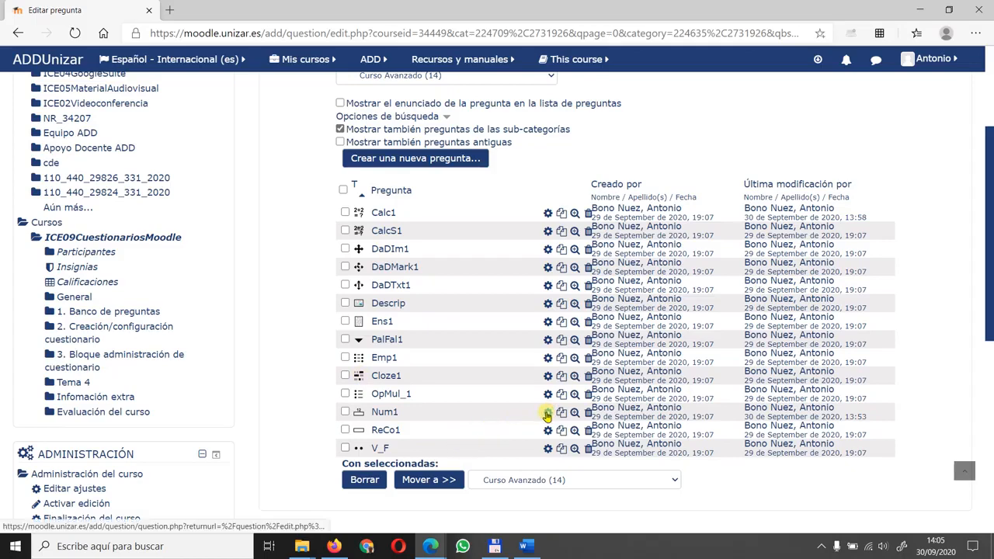
Step: Open the numerical question Num1 for editing and review its name and question text
{"action": "left_click", "coordinate": [548, 414]}
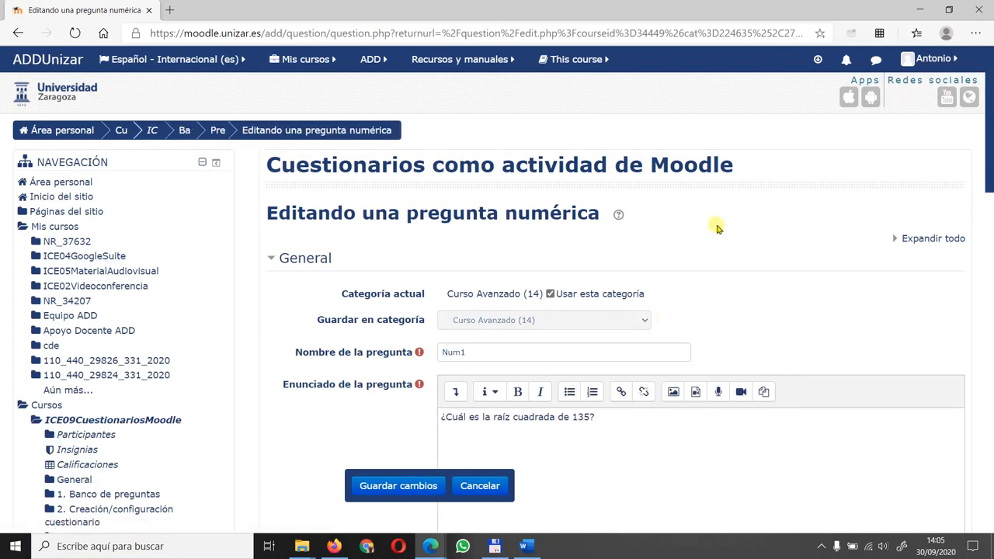
{"action": "scroll", "coordinate": [717, 228], "scroll_direction": "down", "scroll_amount": 2}
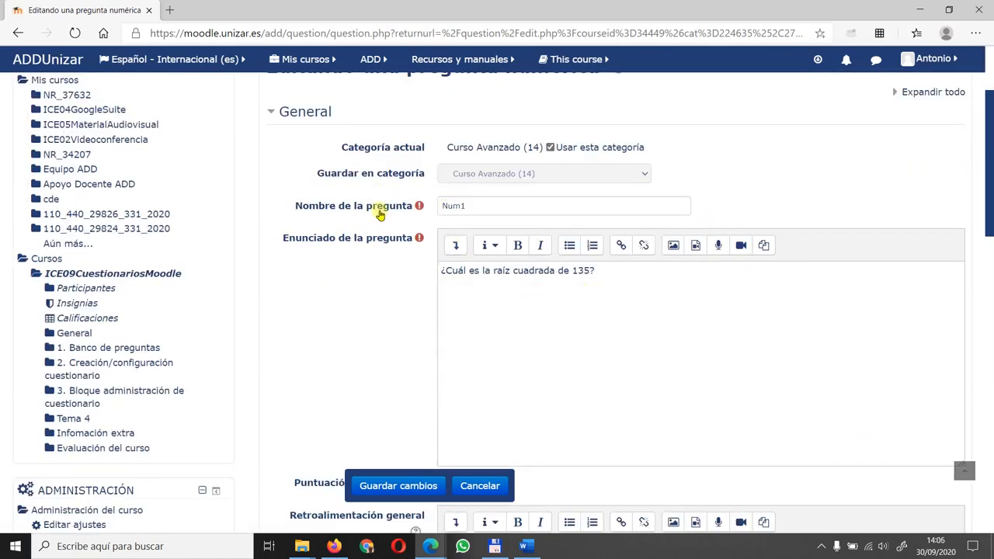
{"action": "left_click_drag", "start_coordinate": [619, 270], "coordinate": [426, 269]}
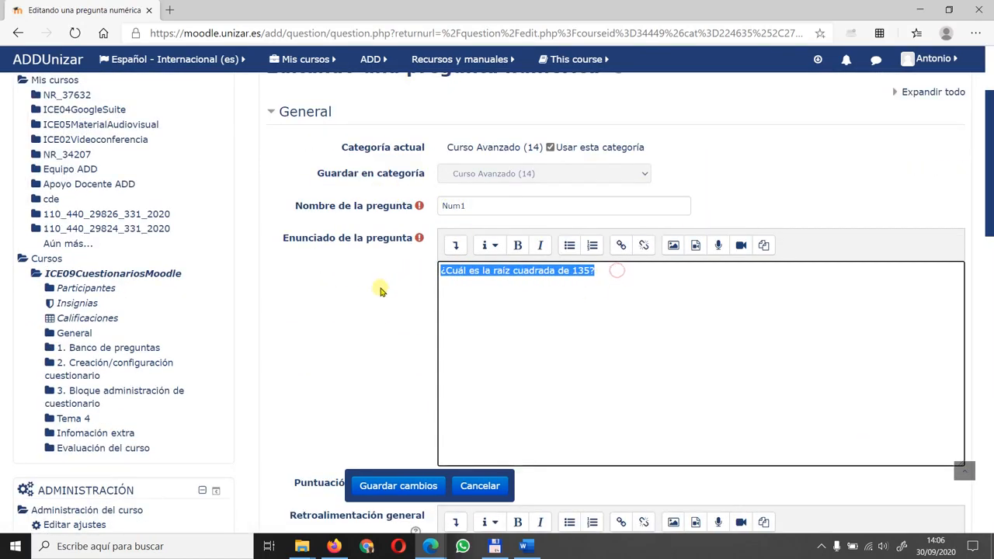
{"action": "left_click", "coordinate": [381, 290]}
{"action": "scroll", "coordinate": [381, 291], "scroll_direction": "down", "scroll_amount": 1}
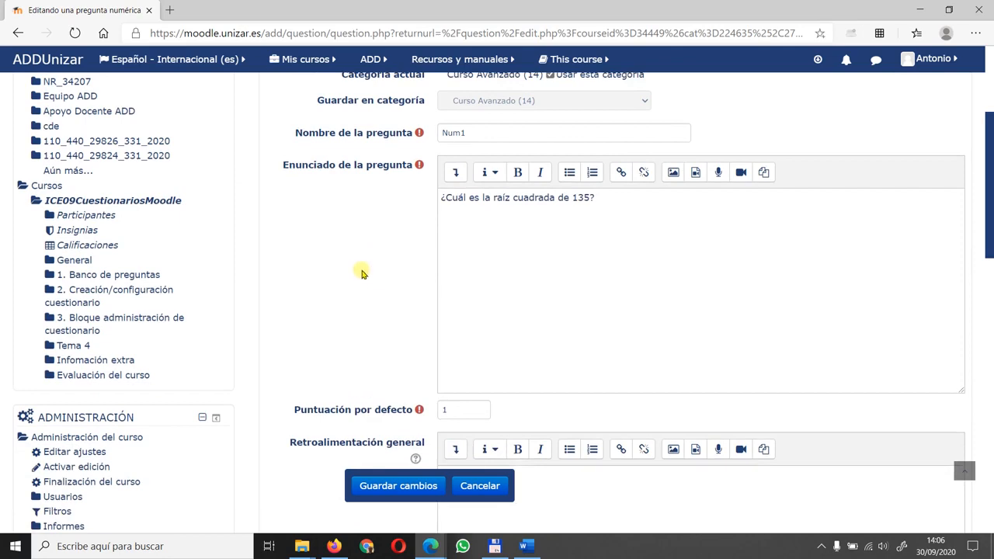
{"action": "scroll", "coordinate": [360, 272], "scroll_direction": "down", "scroll_amount": 6}
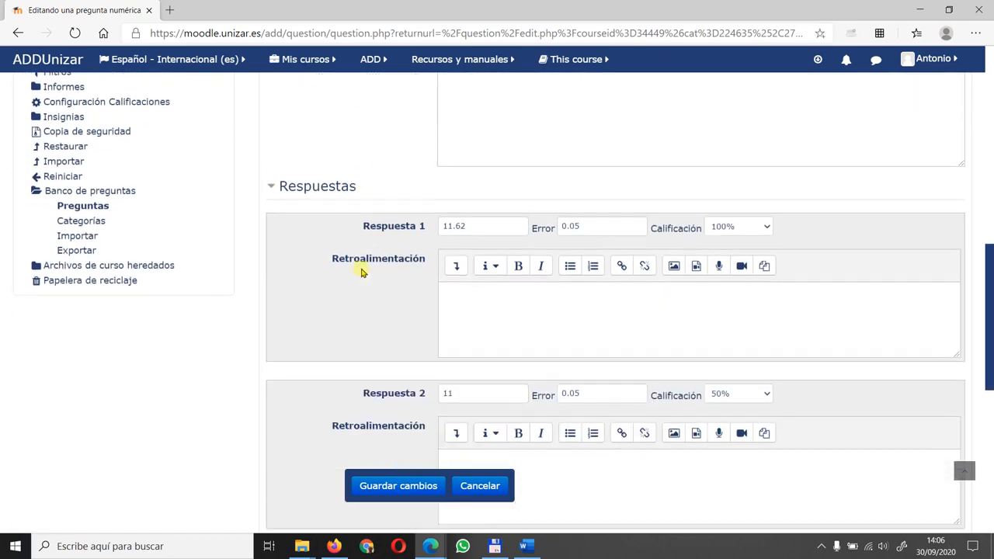
Step: Examine the values, accepted error and grade percentages of both answers in the Respuestas section
{"action": "double_click", "coordinate": [484, 225]}
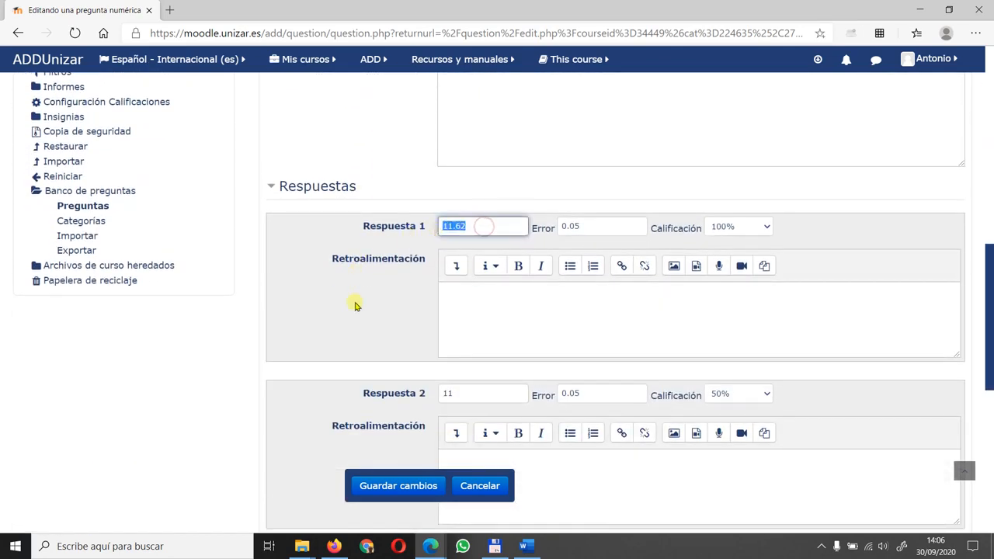
{"action": "left_click", "coordinate": [356, 304]}
{"action": "double_click", "coordinate": [473, 224]}
{"action": "left_click", "coordinate": [389, 291]}
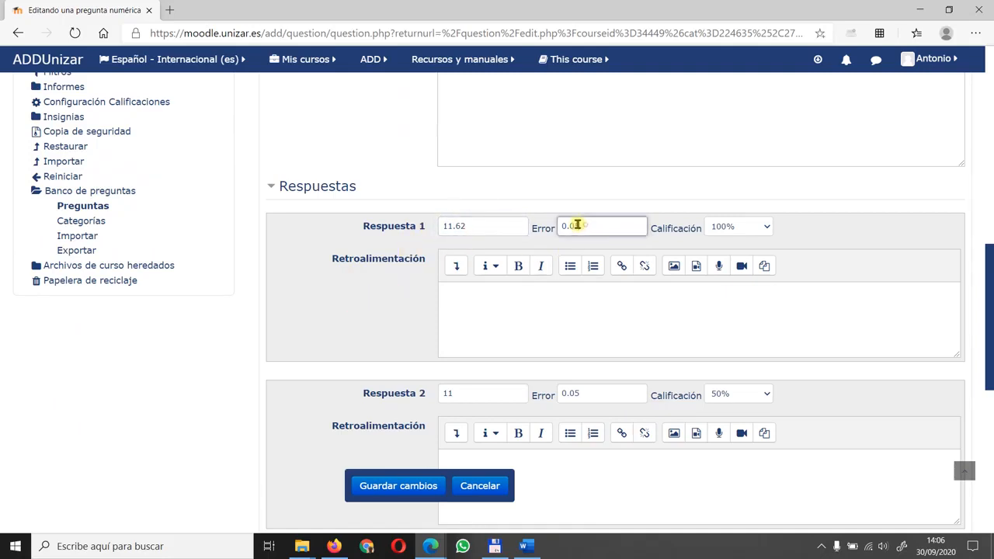
{"action": "double_click", "coordinate": [587, 225]}
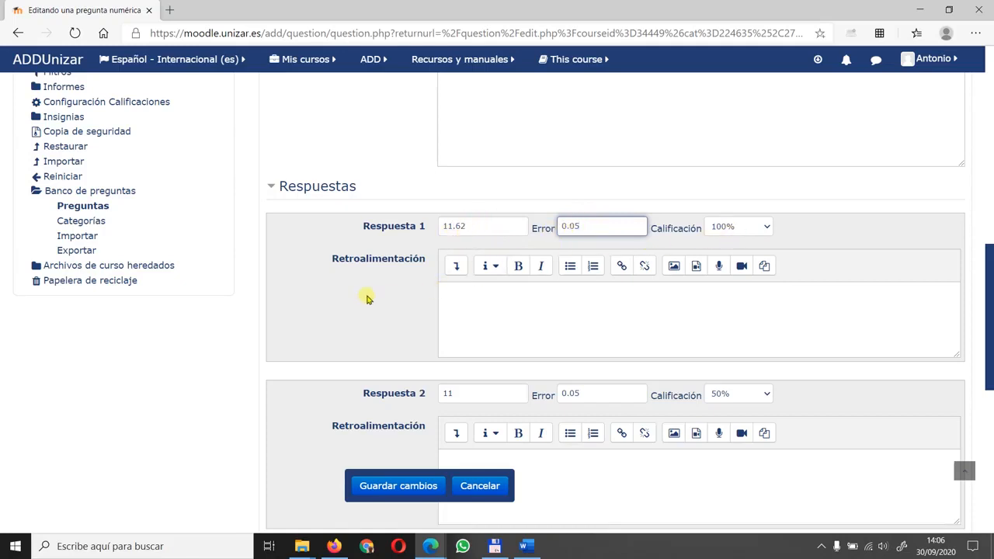
{"action": "left_click", "coordinate": [366, 293]}
{"action": "scroll", "coordinate": [366, 293], "scroll_direction": "down", "scroll_amount": 2}
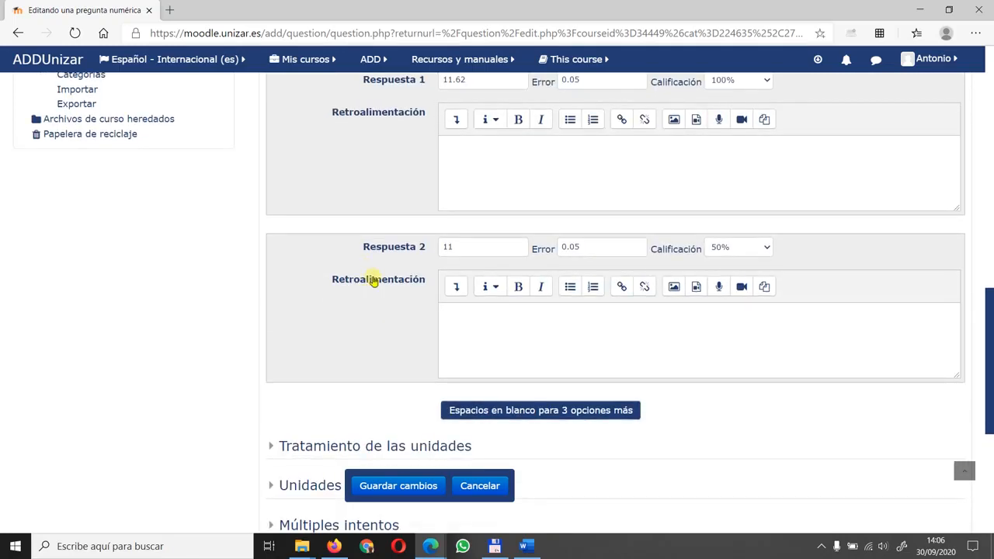
{"action": "left_click_drag", "start_coordinate": [456, 246], "coordinate": [433, 248]}
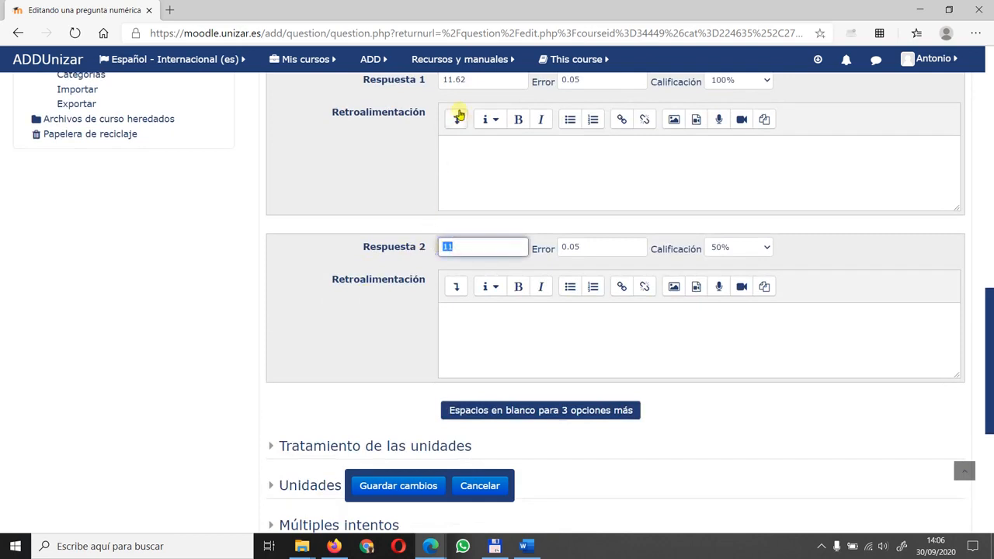
{"action": "left_click", "coordinate": [383, 193]}
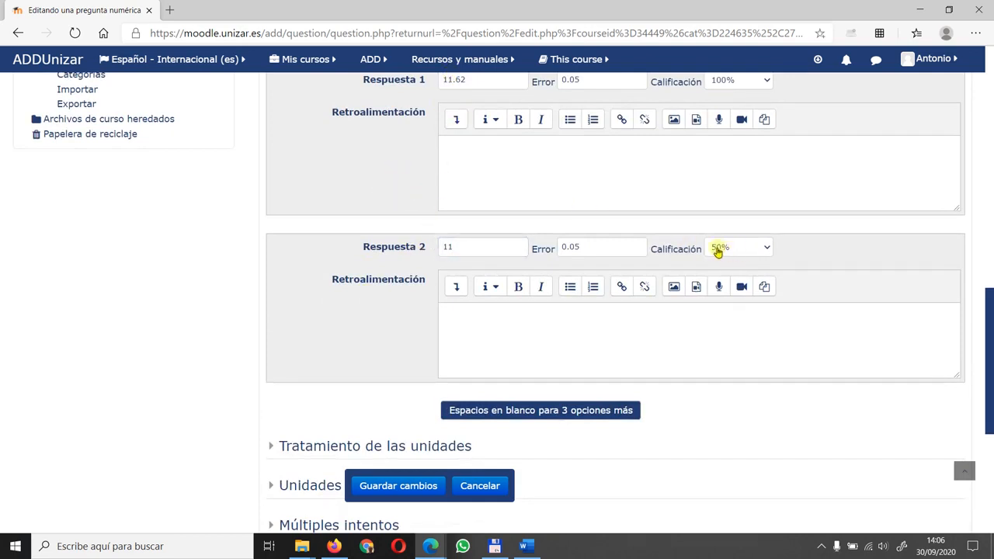
{"action": "scroll", "coordinate": [363, 224], "scroll_direction": "up", "scroll_amount": 3}
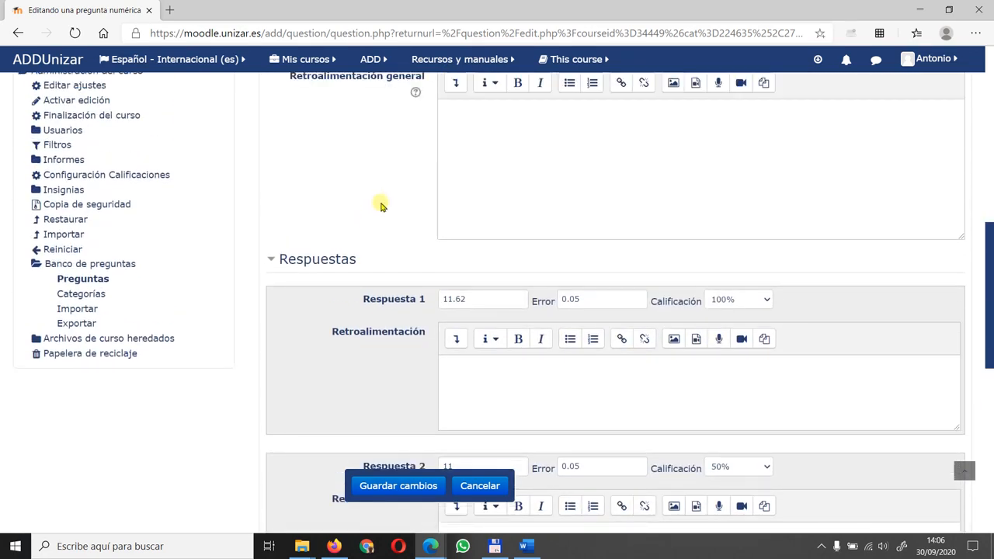
{"action": "scroll", "coordinate": [358, 237], "scroll_direction": "down", "scroll_amount": 5}
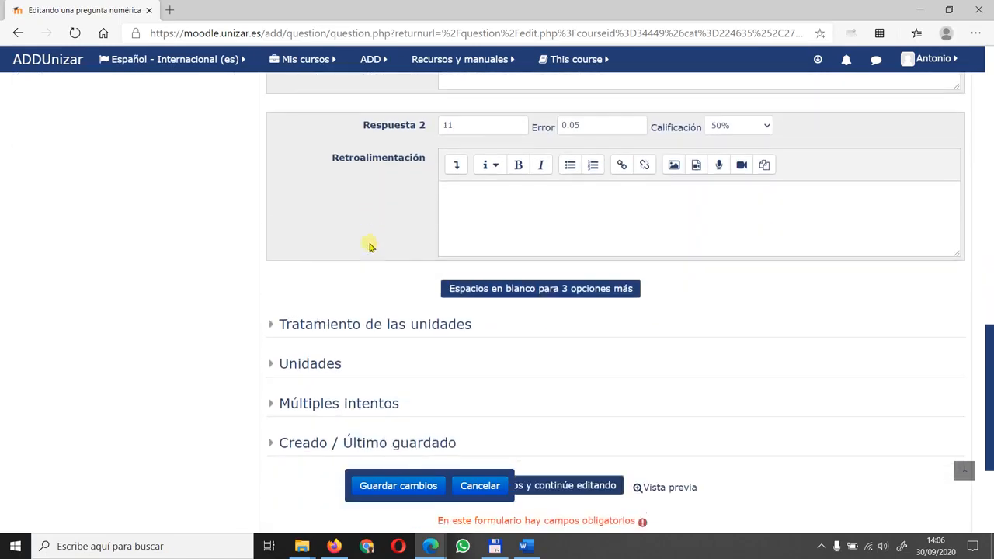
Step: Expand Tratamiento de las unidades, check the unit handling options and set units to be entered with "una selección de opción múltiple"
{"action": "left_click", "coordinate": [348, 300]}
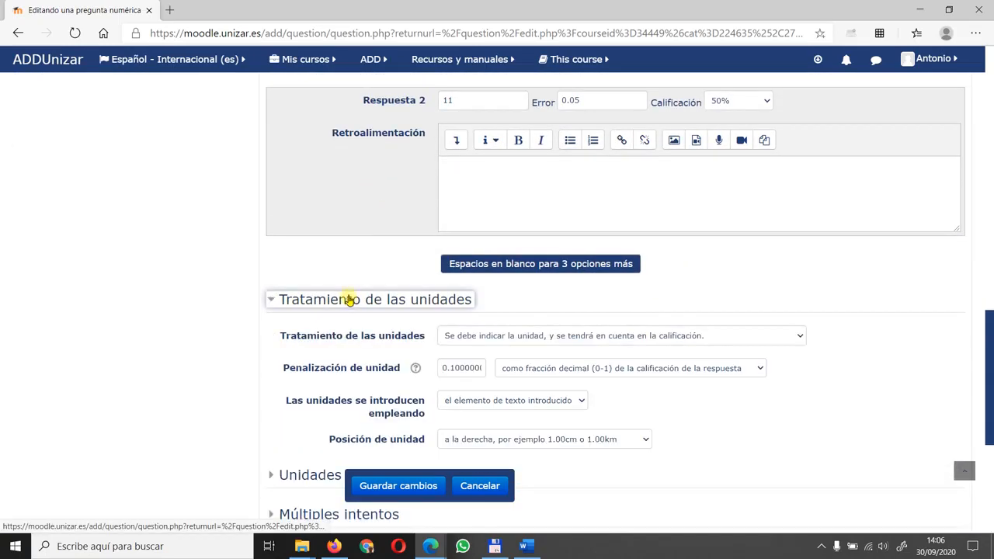
{"action": "scroll", "coordinate": [345, 259], "scroll_direction": "down", "scroll_amount": 3}
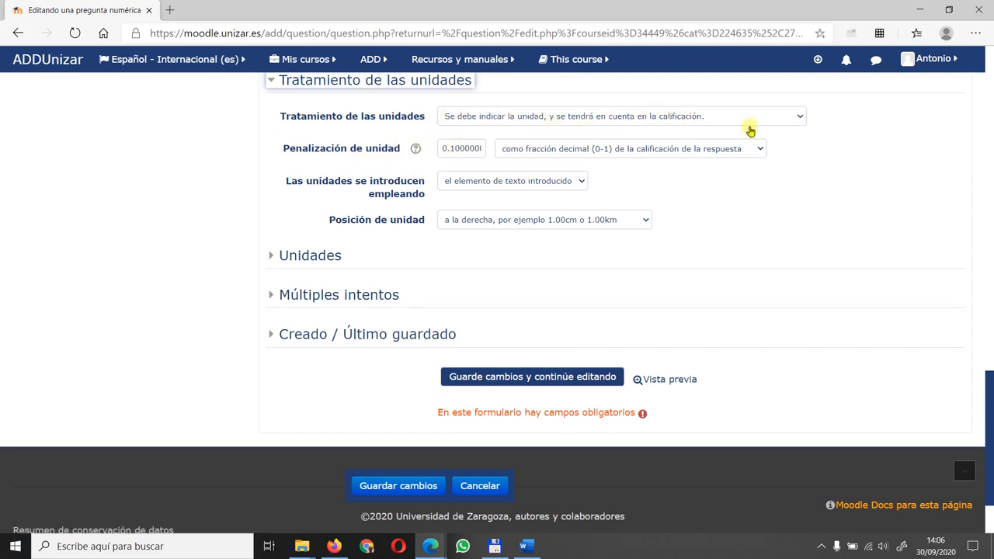
{"action": "left_click", "coordinate": [777, 118]}
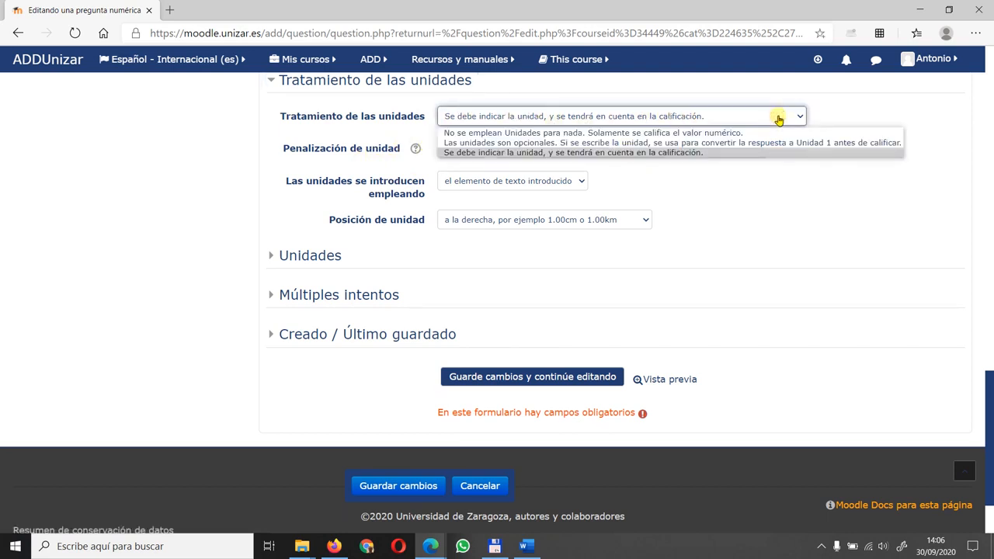
{"action": "left_click", "coordinate": [836, 111]}
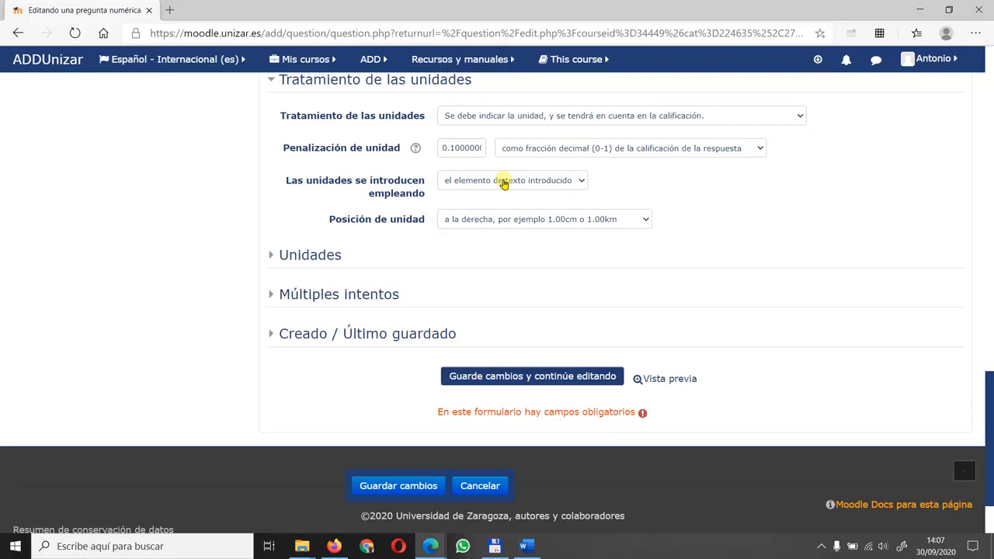
{"action": "left_click", "coordinate": [503, 182]}
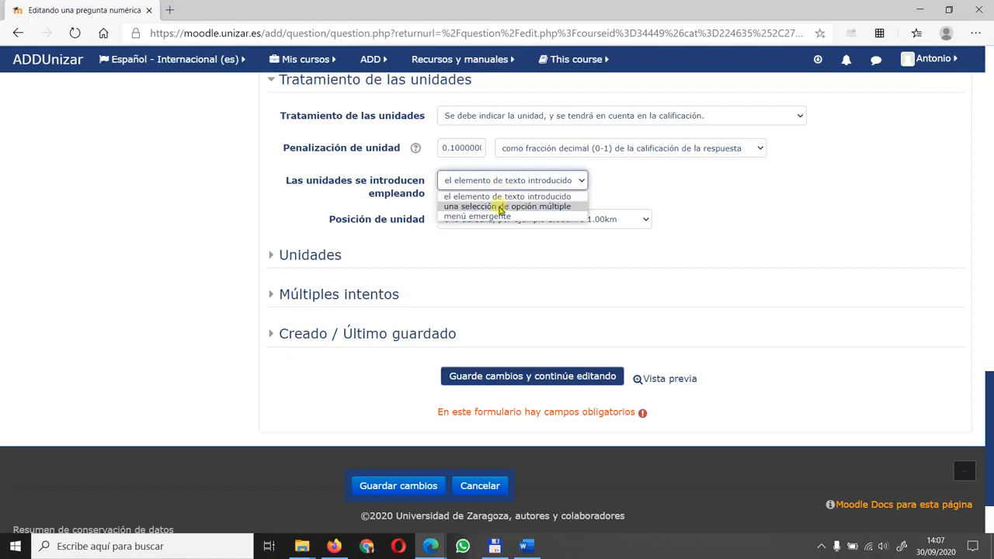
{"action": "left_click", "coordinate": [501, 207]}
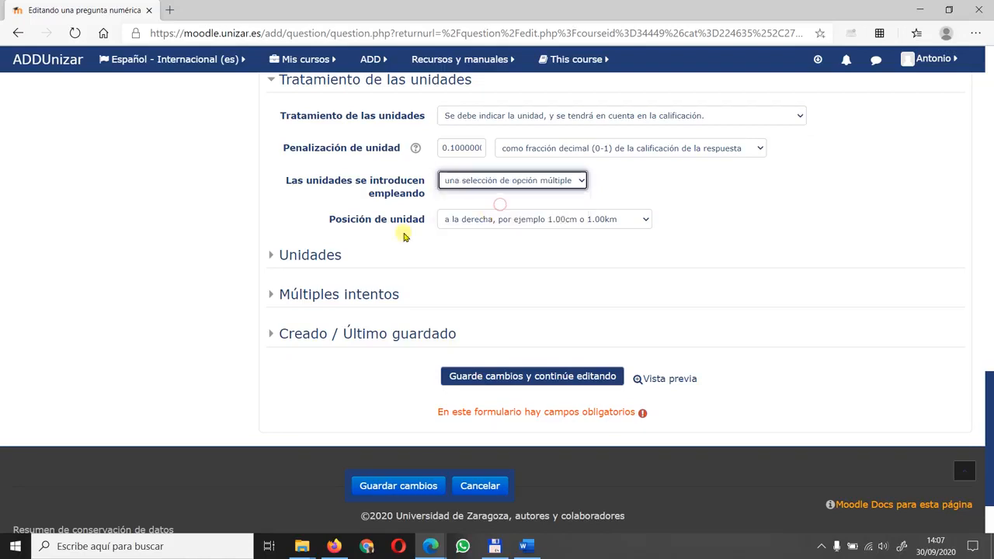
{"action": "left_click", "coordinate": [674, 194]}
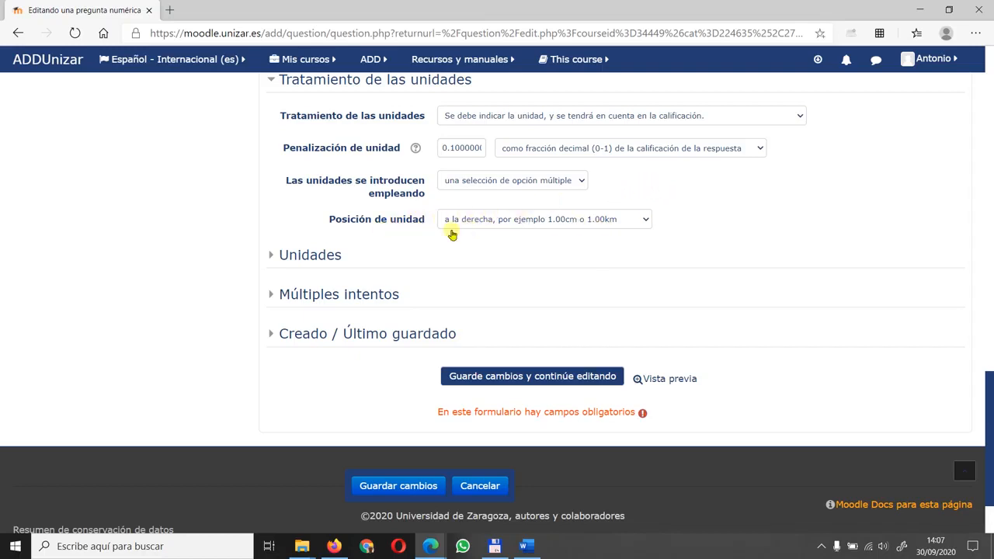
Step: Expand Unidades, examine the W, mW and kW units with their multipliers, and leave the question without saving
{"action": "left_click", "coordinate": [316, 257]}
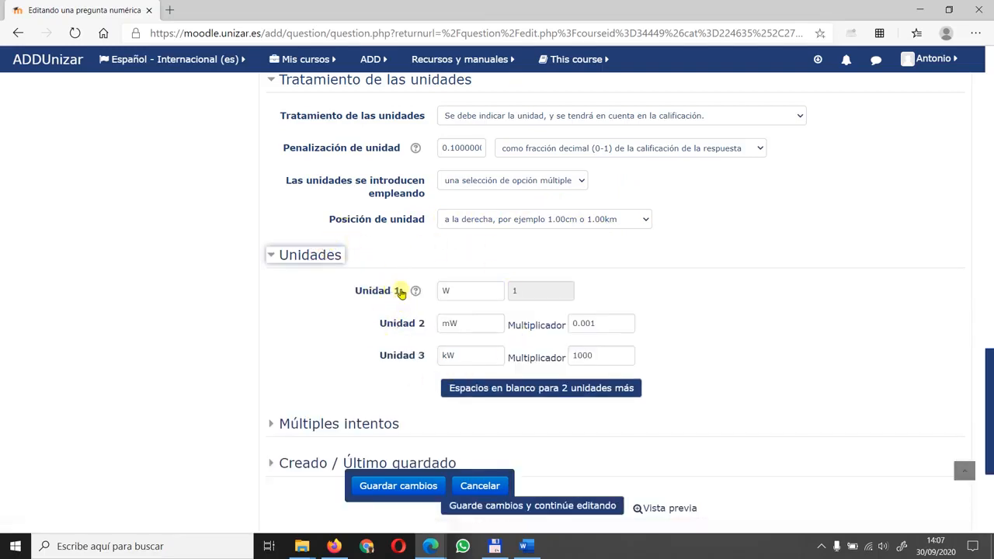
{"action": "left_click", "coordinate": [450, 291]}
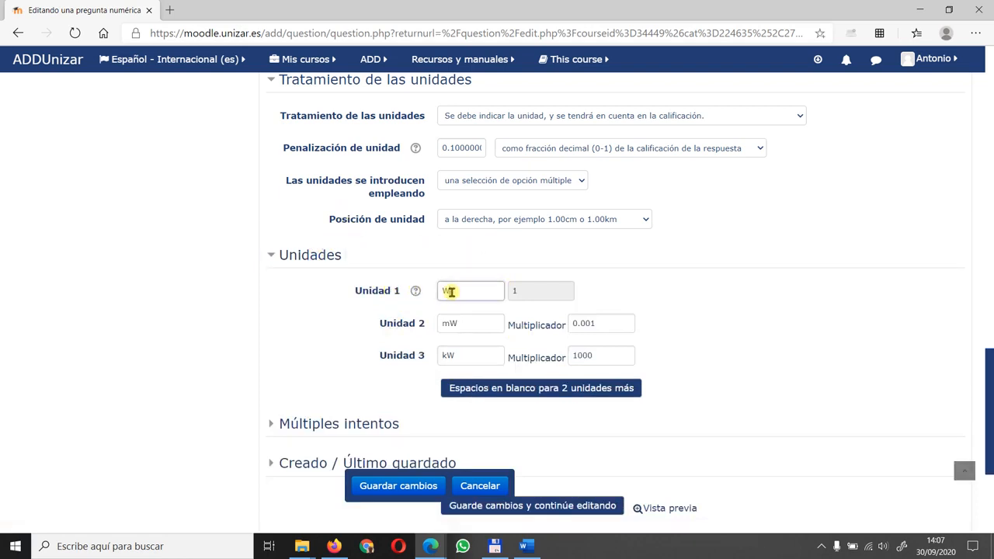
{"action": "left_click_drag", "start_coordinate": [450, 292], "coordinate": [505, 291]}
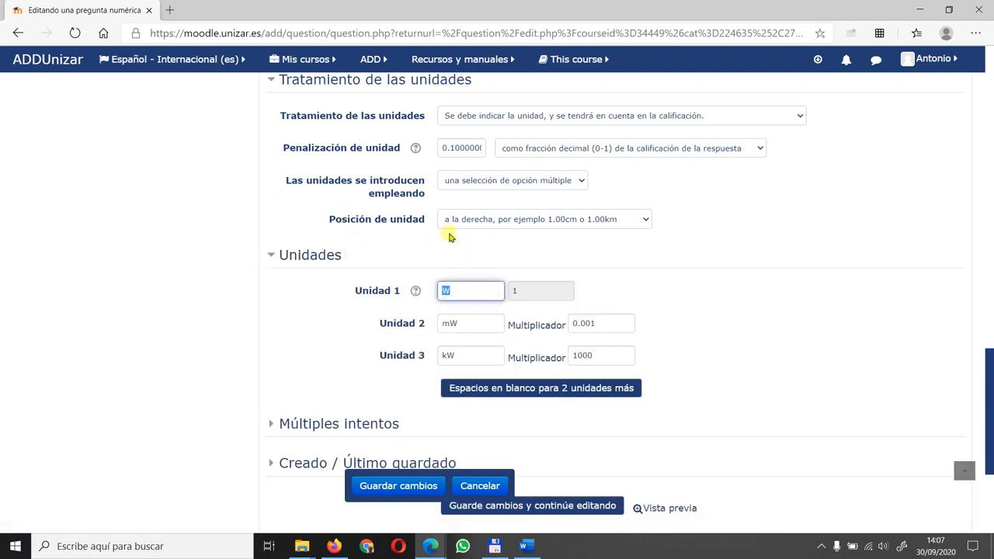
{"action": "left_click_drag", "start_coordinate": [464, 324], "coordinate": [442, 322]}
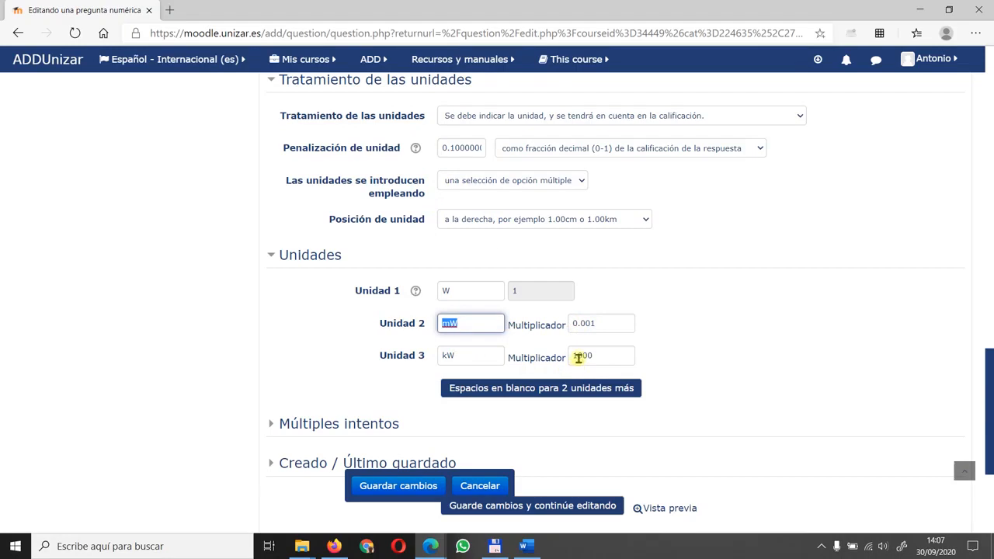
{"action": "left_click", "coordinate": [310, 330]}
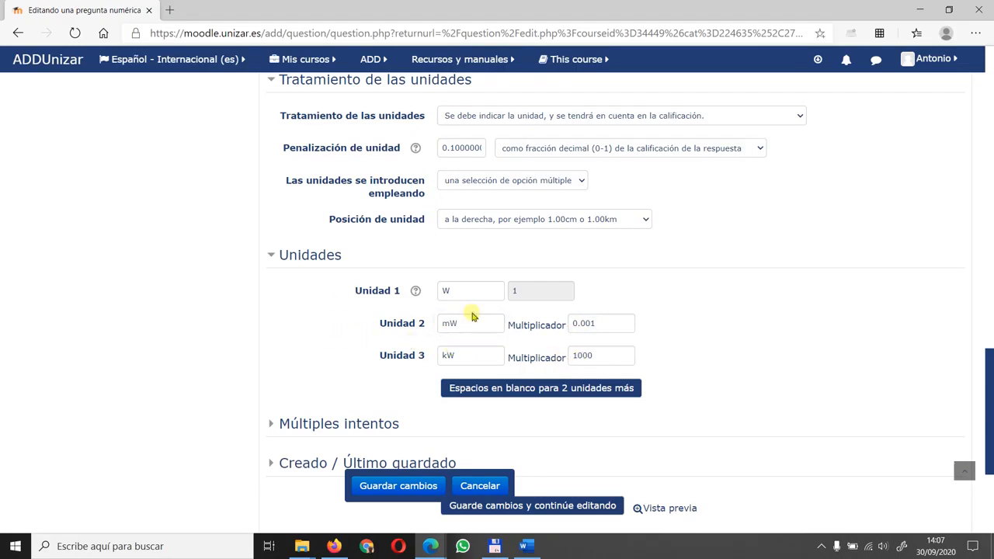
{"action": "scroll", "coordinate": [371, 249], "scroll_direction": "up", "scroll_amount": 7}
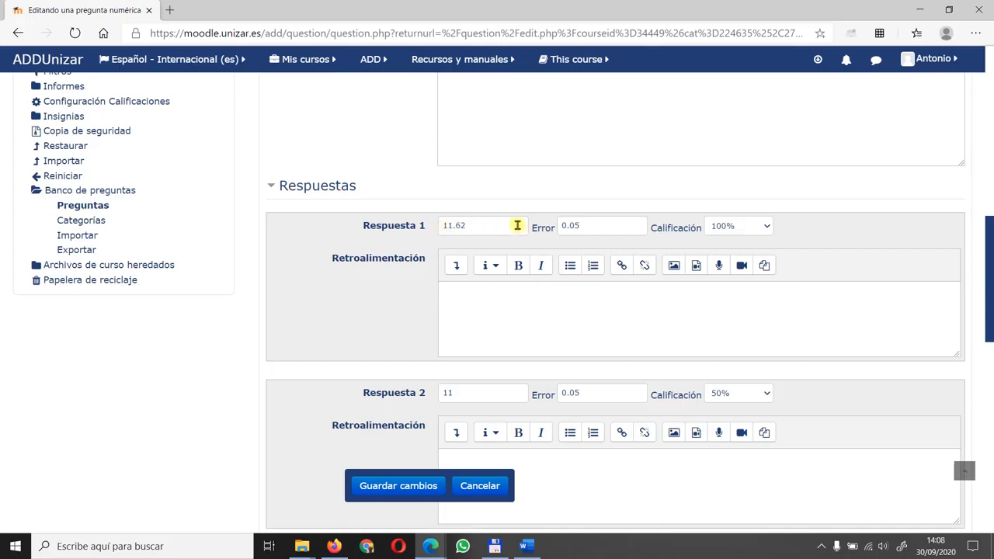
{"action": "scroll", "coordinate": [497, 269], "scroll_direction": "down", "scroll_amount": 6}
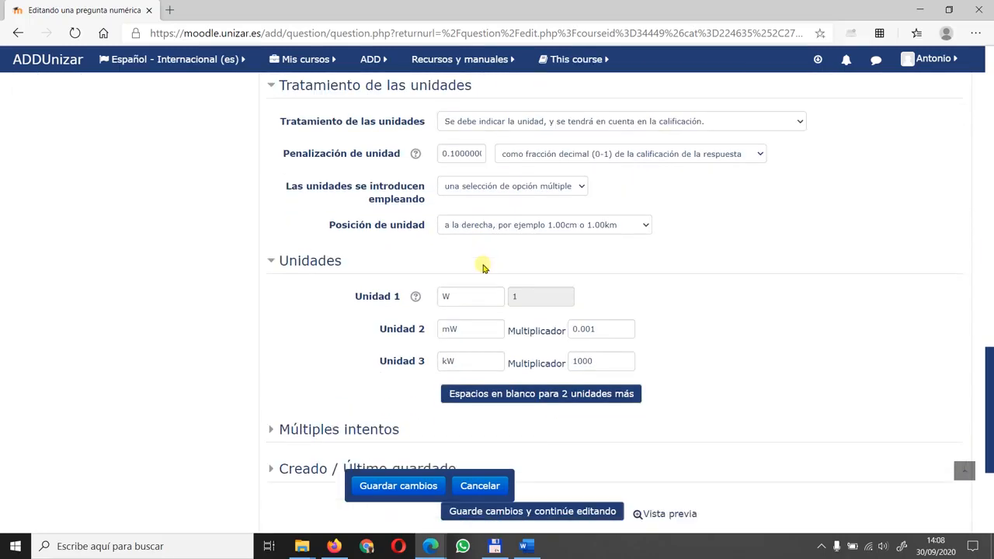
{"action": "scroll", "coordinate": [479, 264], "scroll_direction": "down", "scroll_amount": 1}
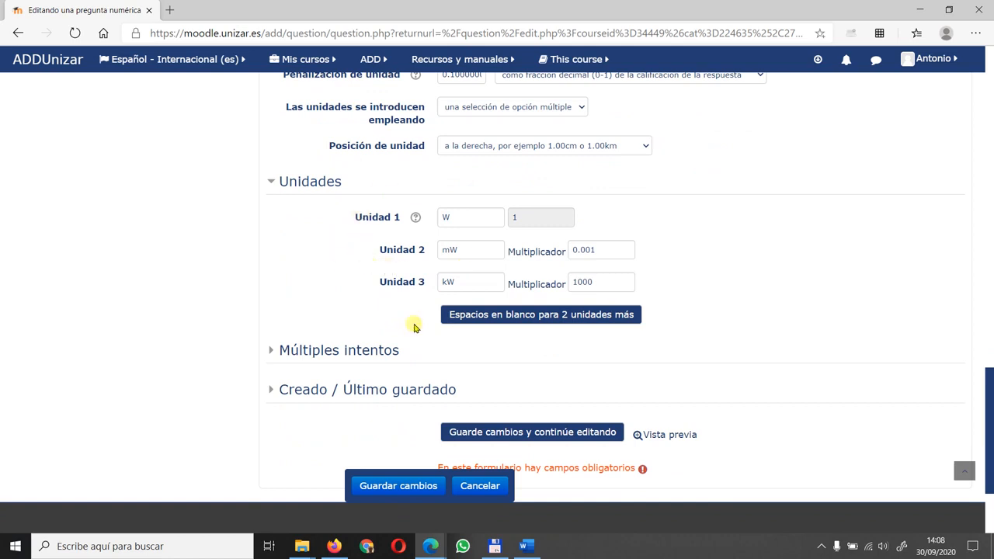
{"action": "left_click", "coordinate": [460, 320]}
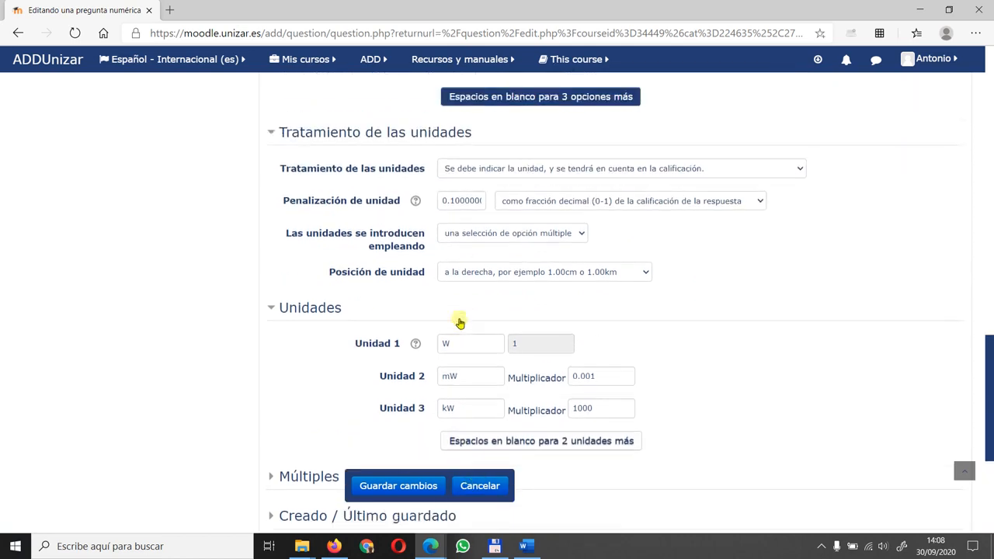
{"action": "left_click", "coordinate": [475, 485]}
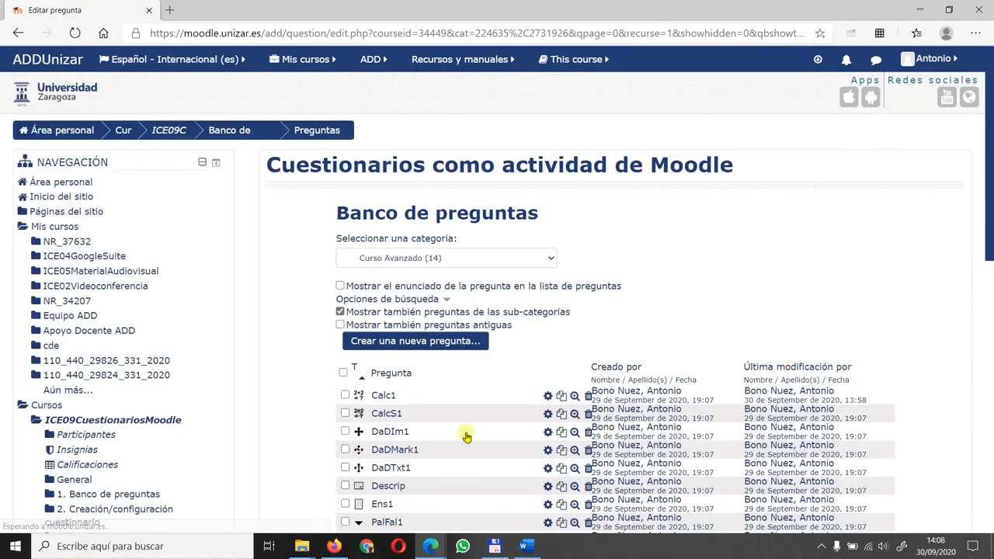
Step: Preview the Num1 question, submit the answer 11,60 without a unit, and restart the attempt
{"action": "scroll", "coordinate": [466, 434], "scroll_direction": "down", "scroll_amount": 3}
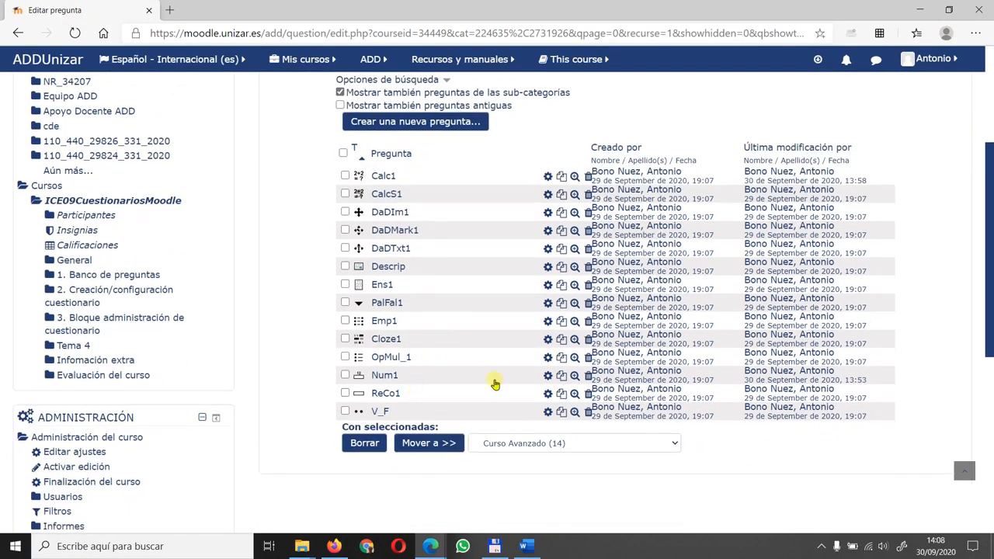
{"action": "left_click", "coordinate": [575, 375]}
{"action": "left_click_drag", "start_coordinate": [339, 14], "coordinate": [389, 31]}
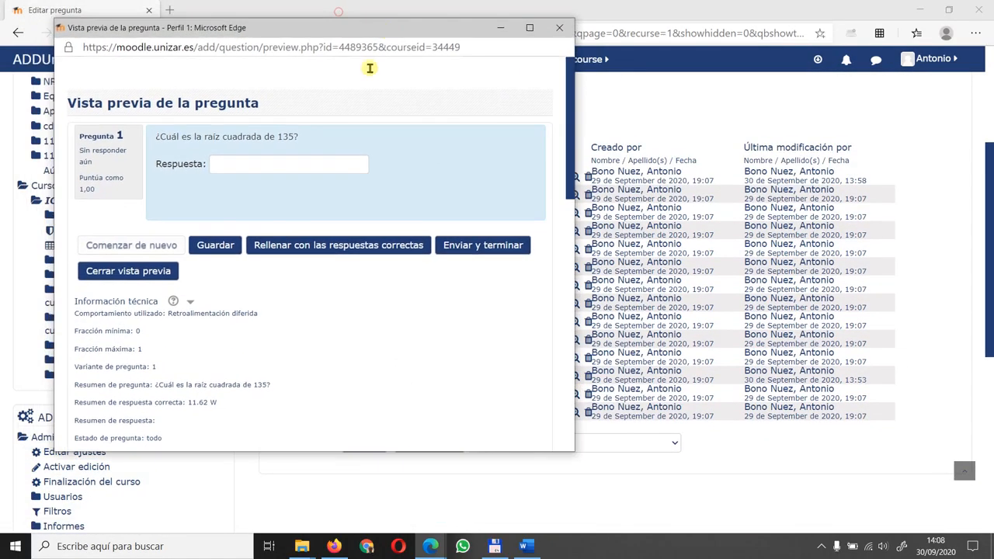
{"action": "left_click", "coordinate": [278, 163]}
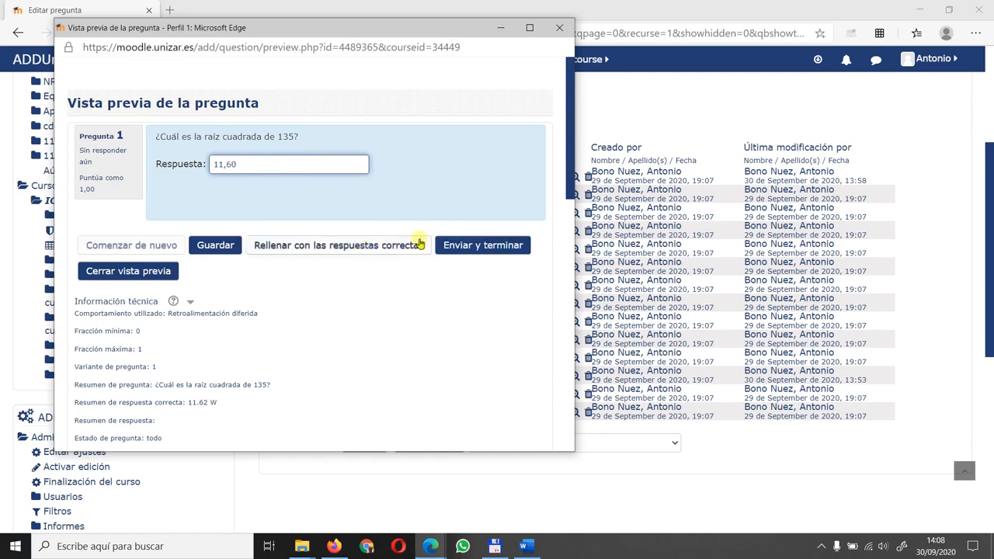
{"action": "left_click", "coordinate": [459, 249]}
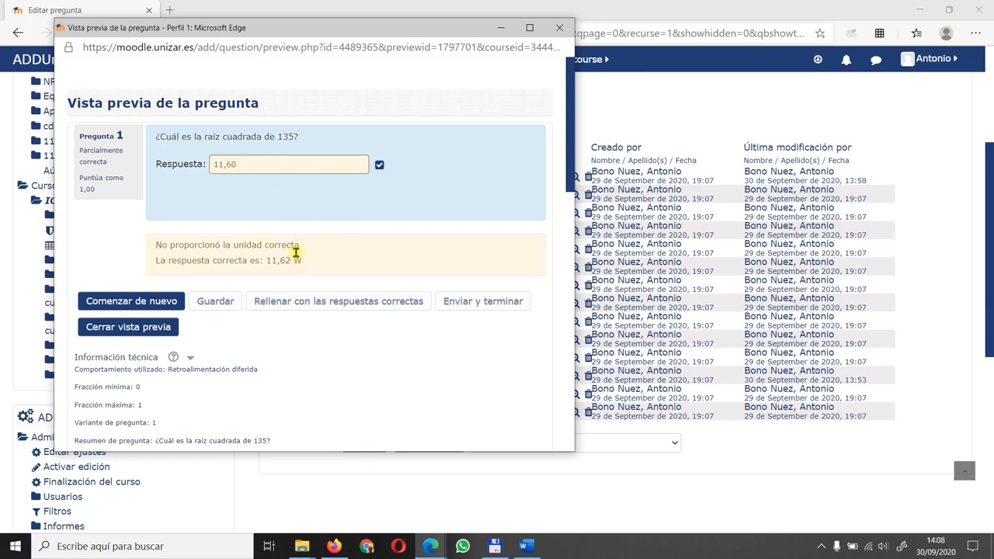
{"action": "left_click", "coordinate": [144, 303]}
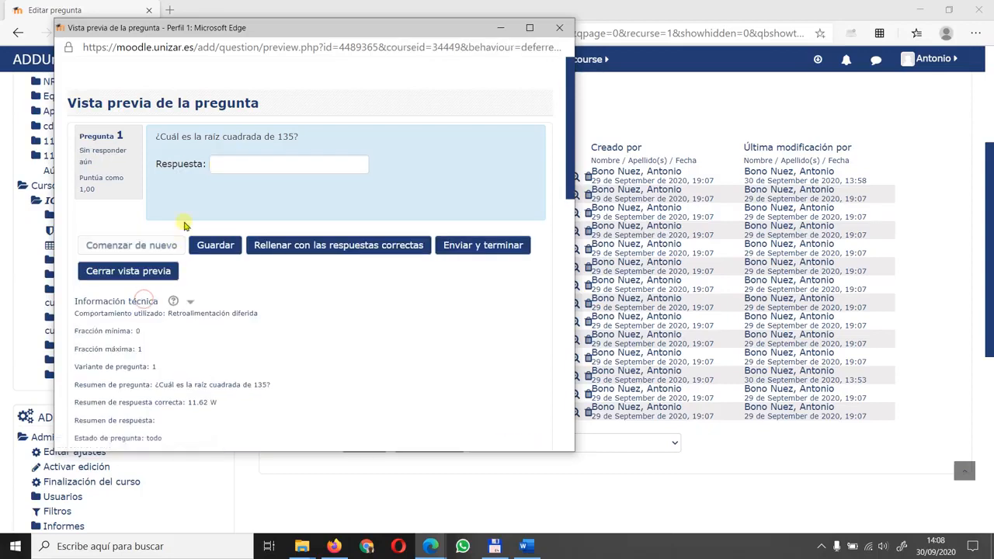
Step: Submit the answer 11.60 W, including its unit, in the question preview and close the preview
{"action": "left_click", "coordinate": [222, 165]}
{"action": "type", "text": "11.60"}
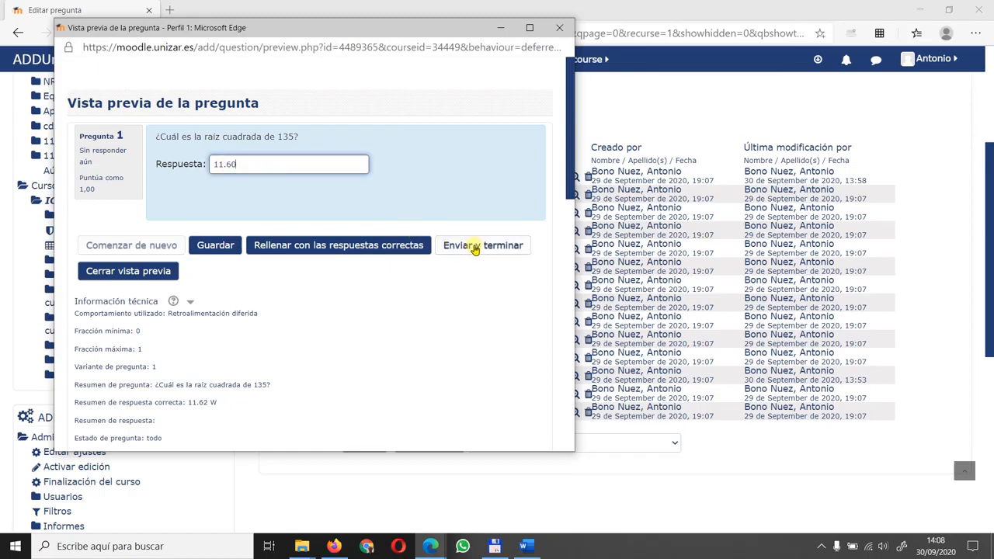
{"action": "left_click", "coordinate": [315, 165]}
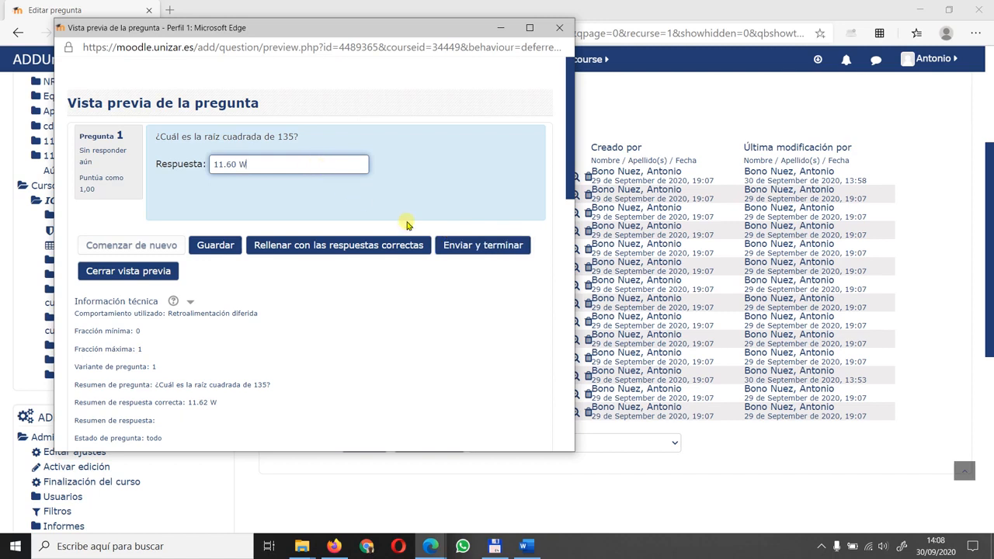
{"action": "left_click", "coordinate": [487, 245]}
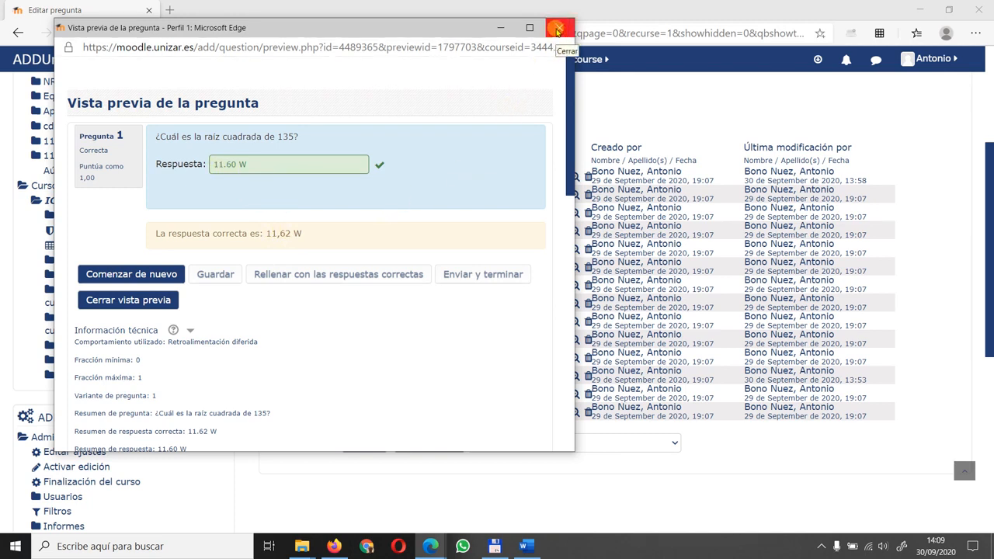
{"action": "left_click", "coordinate": [557, 30]}
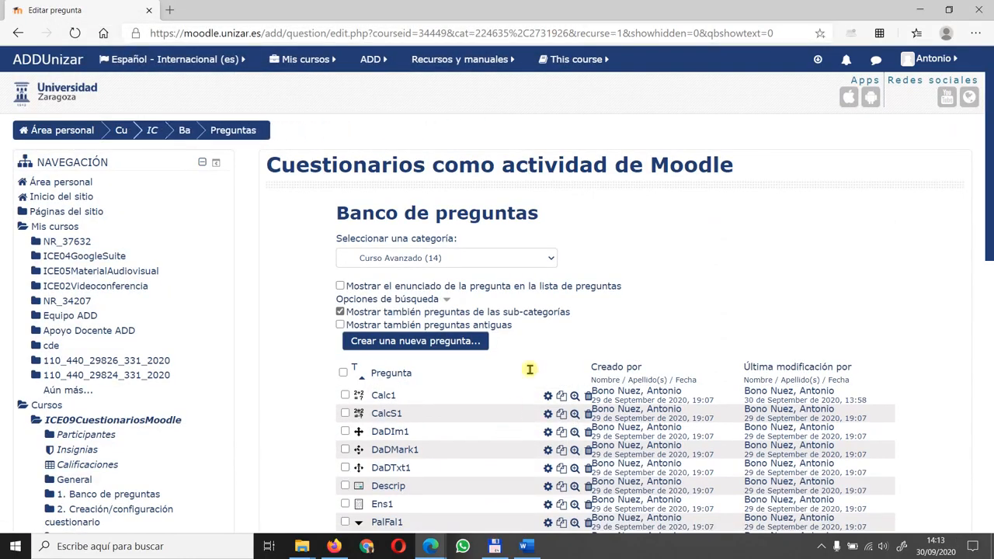
Step: Open the simple calculated question CalcS1 from the question bank for editing
{"action": "scroll", "coordinate": [537, 369], "scroll_direction": "down", "scroll_amount": 2}
{"action": "scroll", "coordinate": [537, 370], "scroll_direction": "down", "scroll_amount": 1}
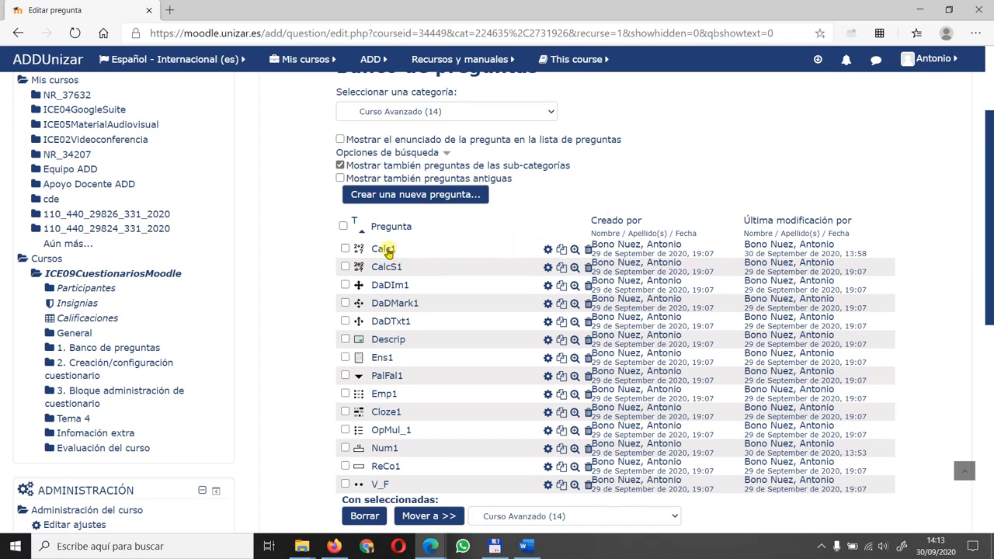
{"action": "left_click", "coordinate": [548, 269]}
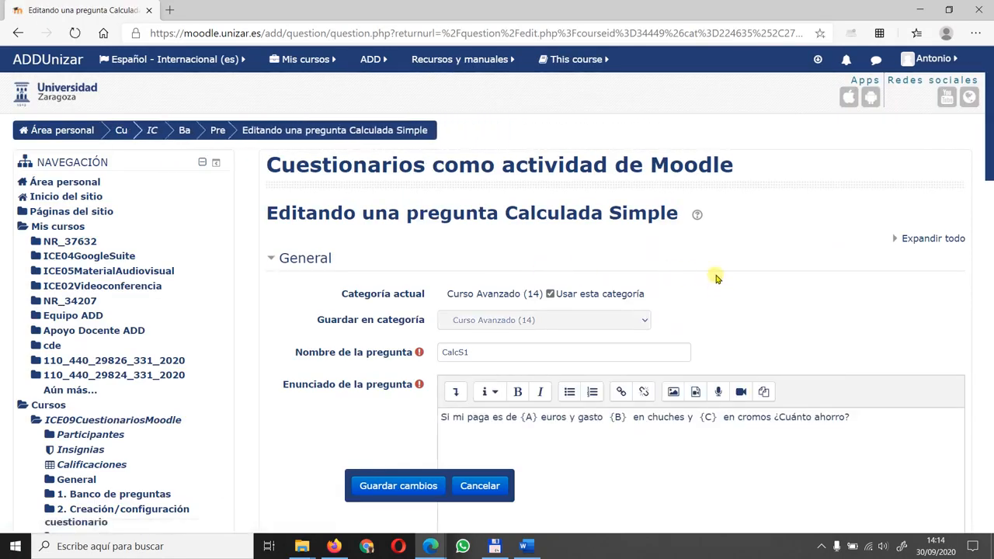
Step: Examine the CalcS1 question text and its wildcards {A}, {B} and {C}
{"action": "scroll", "coordinate": [714, 272], "scroll_direction": "down", "scroll_amount": 4}
{"action": "scroll", "coordinate": [714, 272], "scroll_direction": "up", "scroll_amount": 2}
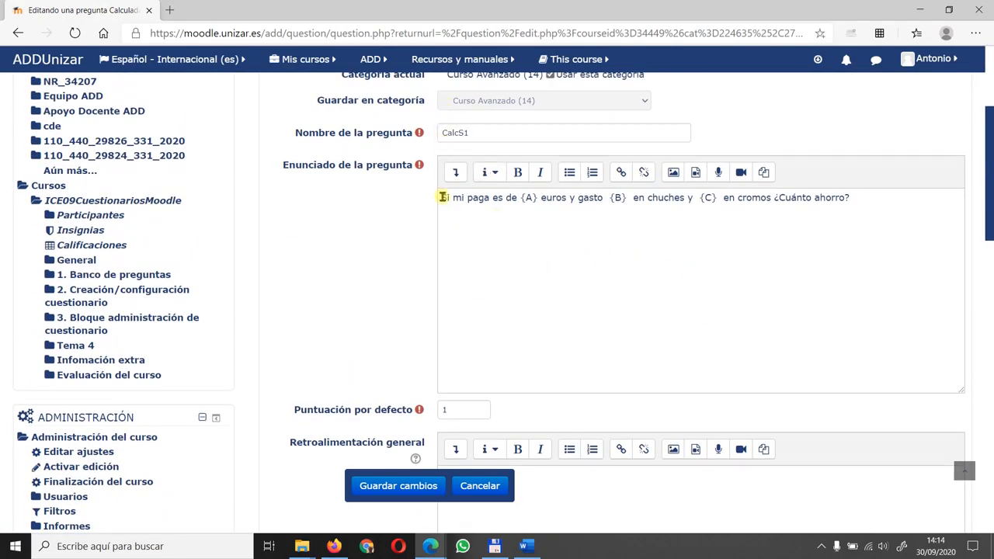
{"action": "left_click_drag", "start_coordinate": [443, 197], "coordinate": [848, 198]}
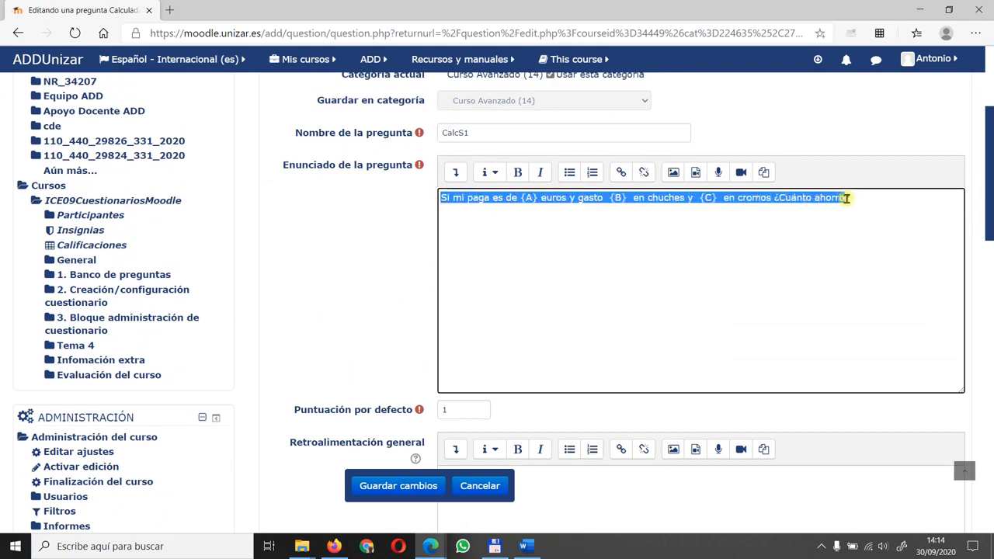
{"action": "left_click", "coordinate": [573, 214]}
{"action": "left_click", "coordinate": [526, 198]}
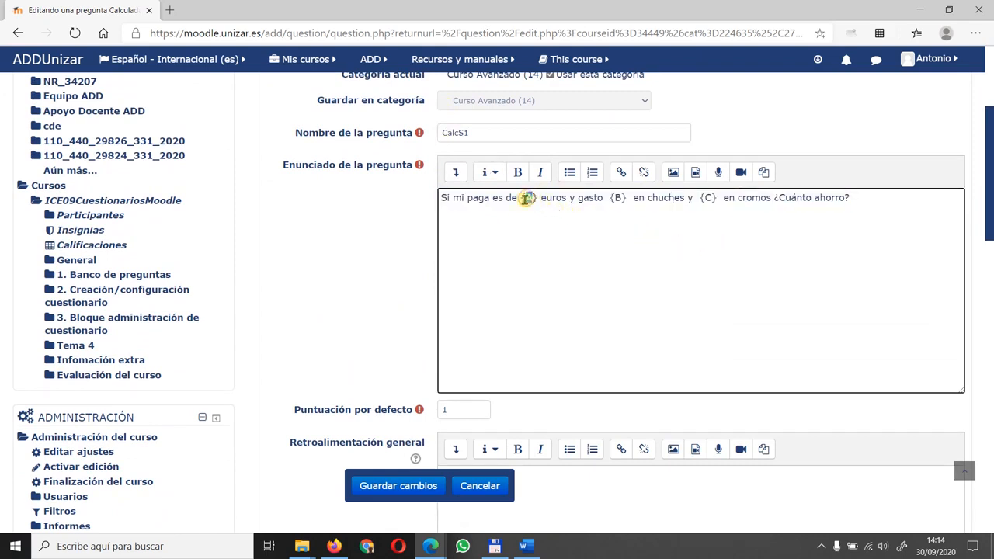
{"action": "double_click", "coordinate": [616, 198]}
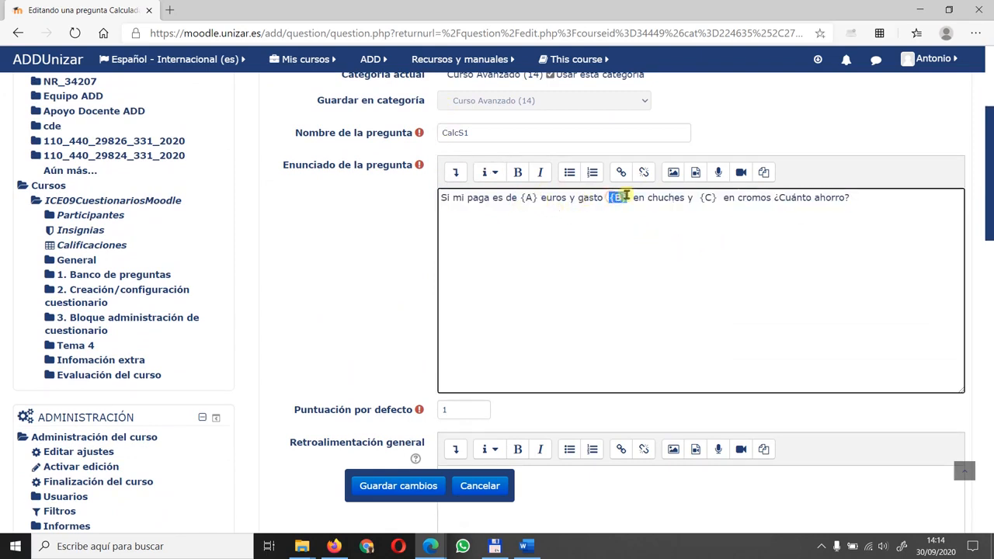
{"action": "double_click", "coordinate": [707, 198]}
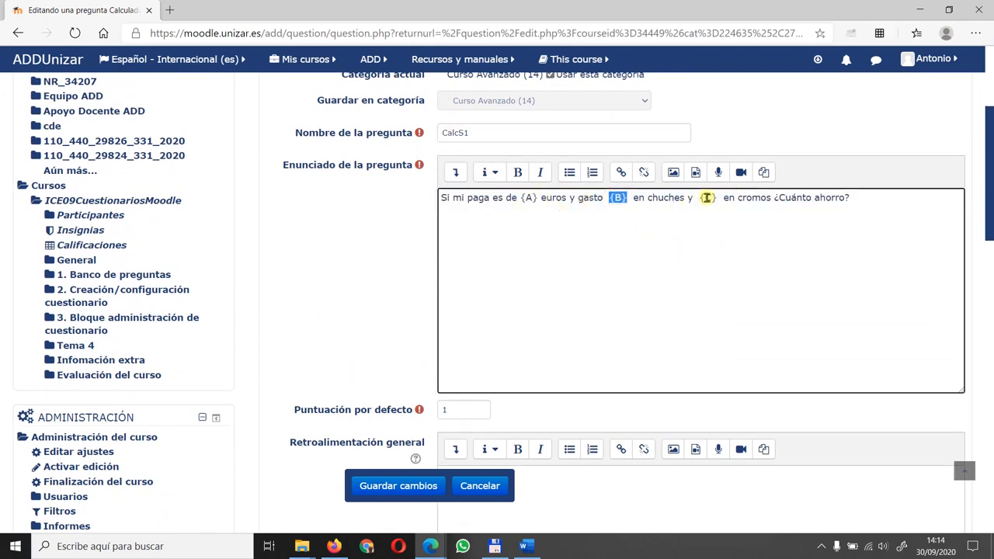
{"action": "left_click", "coordinate": [583, 247]}
Step: Examine the formula for answer 1 in the Respuestas section
{"action": "scroll", "coordinate": [332, 241], "scroll_direction": "down", "scroll_amount": 2}
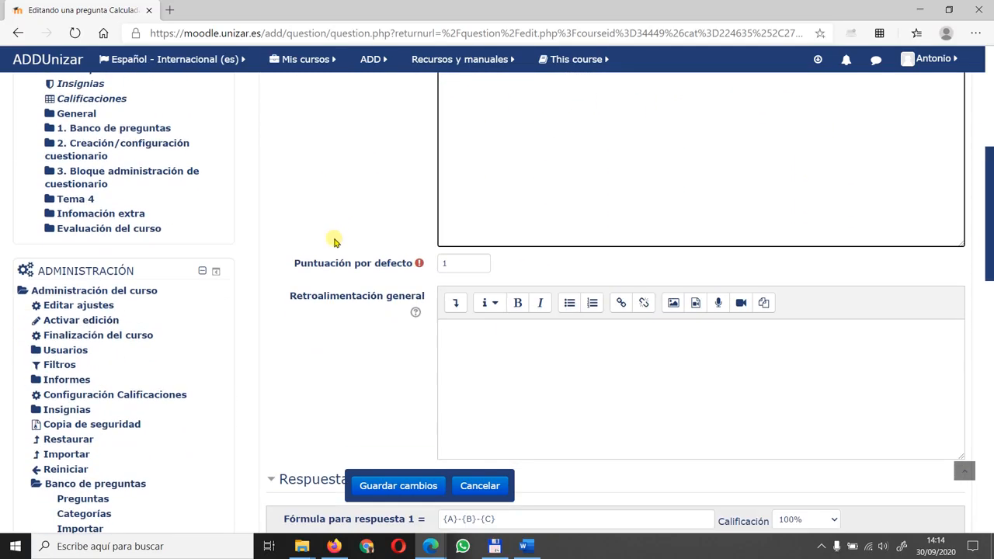
{"action": "scroll", "coordinate": [334, 240], "scroll_direction": "down", "scroll_amount": 4}
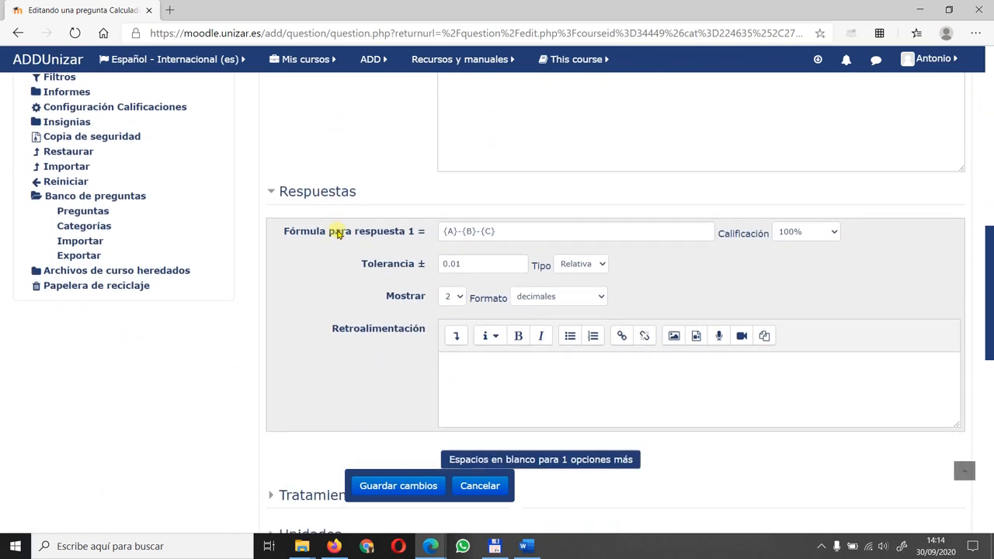
{"action": "left_click_drag", "start_coordinate": [519, 231], "coordinate": [441, 227]}
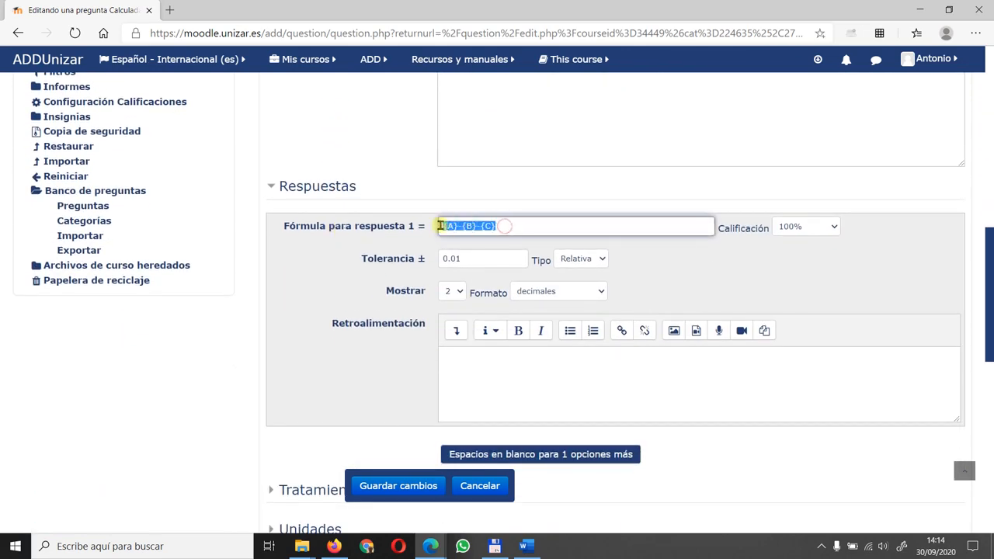
{"action": "left_click", "coordinate": [403, 177]}
{"action": "left_click_drag", "start_coordinate": [502, 225], "coordinate": [441, 227]}
{"action": "left_click", "coordinate": [403, 159]}
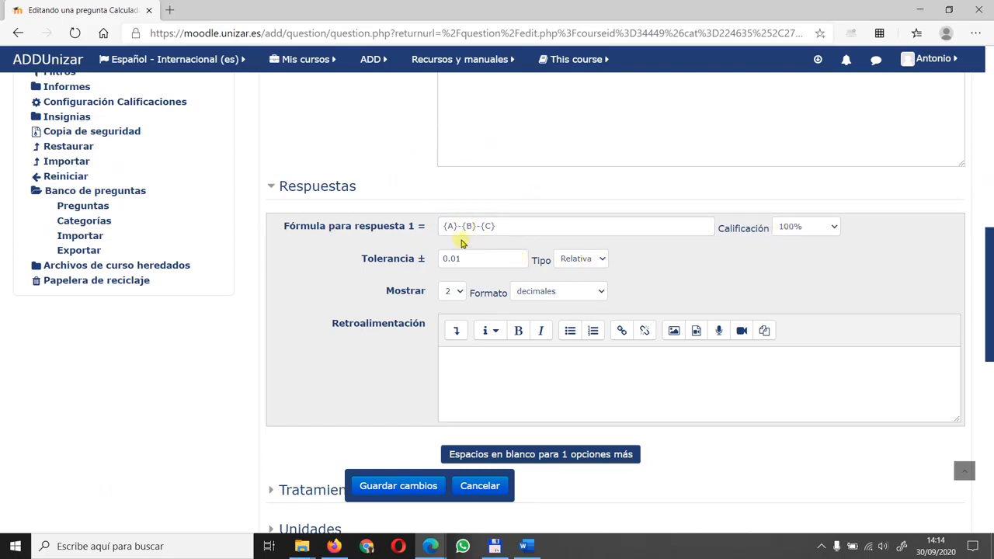
Step: Examine the tolerance of answer 1 and the available tolerance types
{"action": "left_click_drag", "start_coordinate": [471, 259], "coordinate": [433, 262]}
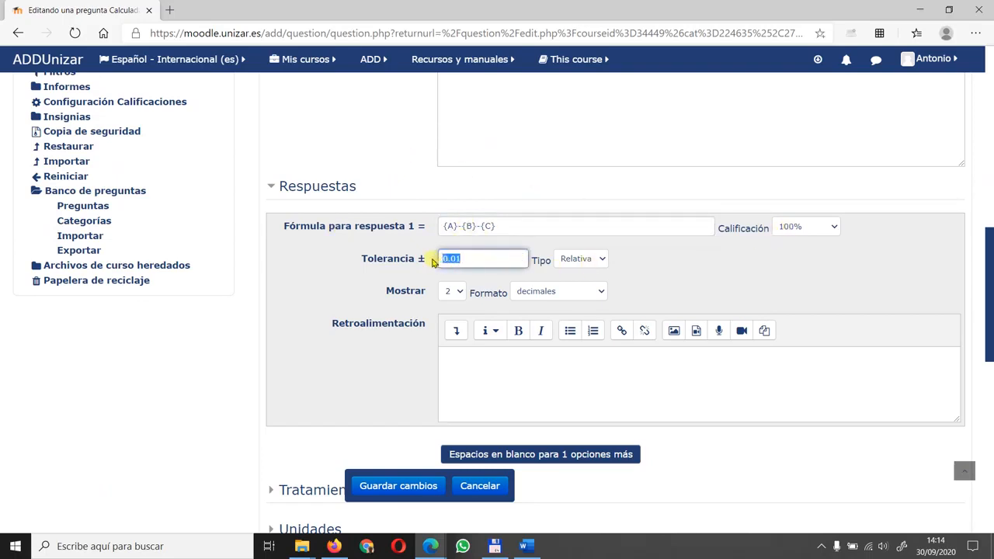
{"action": "left_click", "coordinate": [668, 268]}
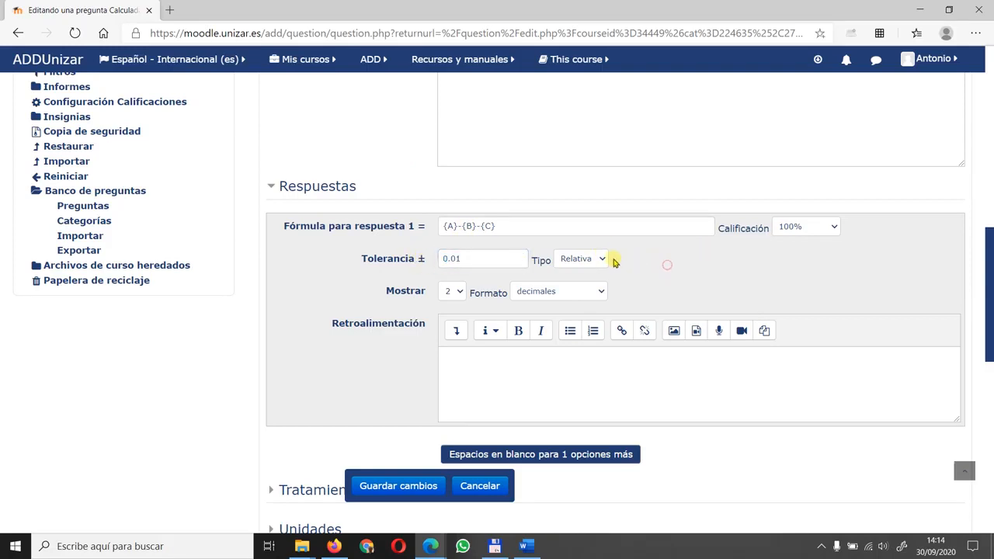
{"action": "left_click", "coordinate": [602, 260]}
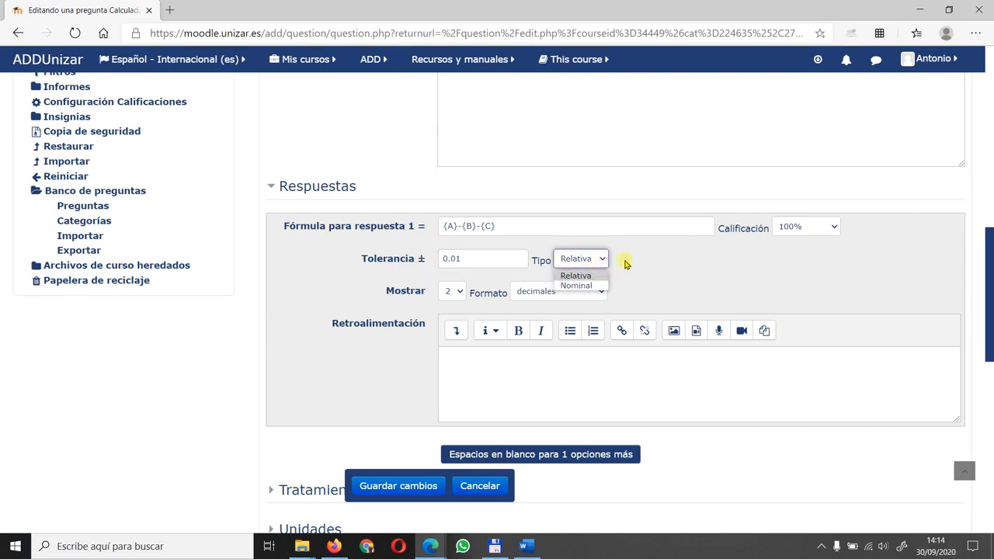
{"action": "left_click", "coordinate": [626, 264]}
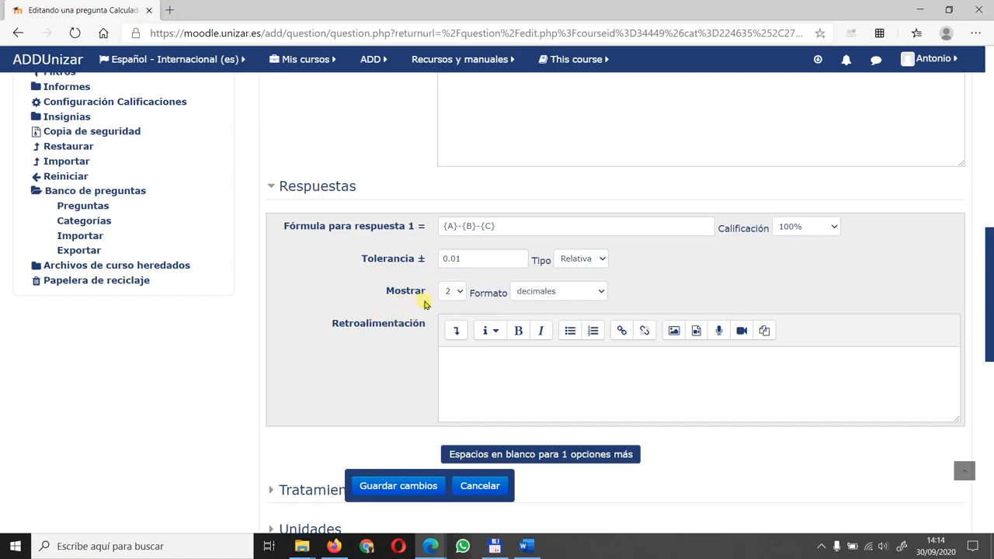
Step: Find the wildcards present in the correct answer formulas
{"action": "scroll", "coordinate": [370, 334], "scroll_direction": "down", "scroll_amount": 3}
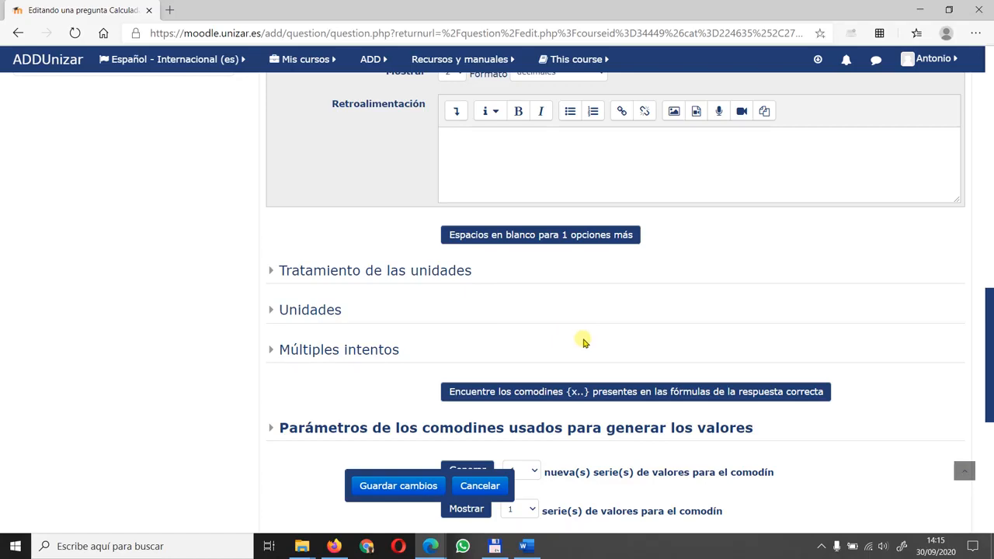
{"action": "scroll", "coordinate": [603, 332], "scroll_direction": "down", "scroll_amount": 1}
{"action": "left_click", "coordinate": [615, 320]}
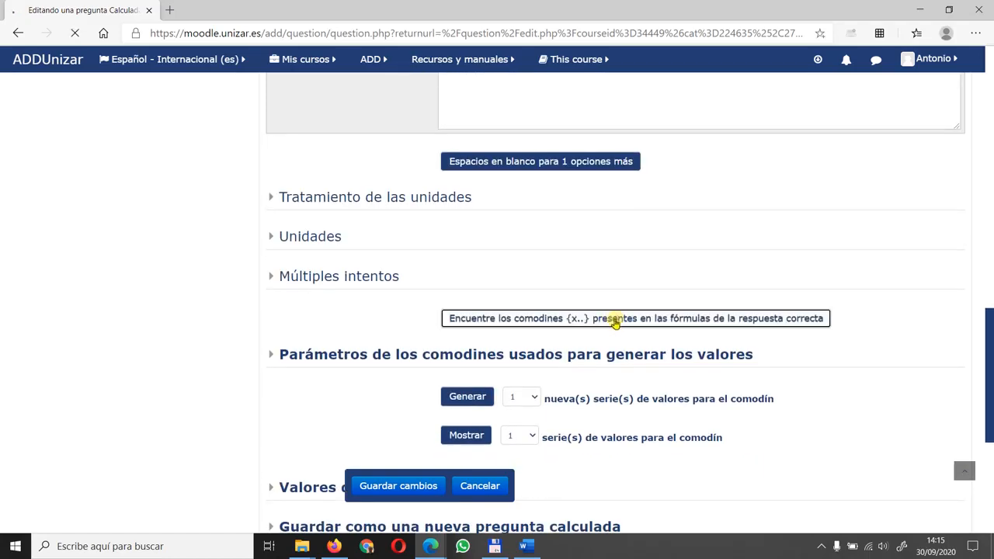
Step: Generate 10 new sets of wildcard values for the question
{"action": "scroll", "coordinate": [611, 313], "scroll_direction": "down", "scroll_amount": 6}
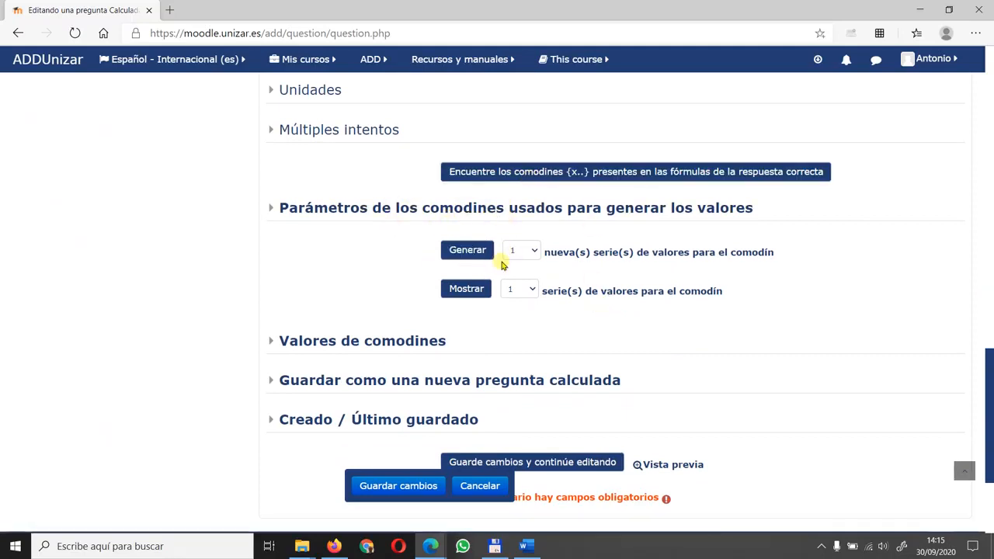
{"action": "left_click", "coordinate": [534, 253]}
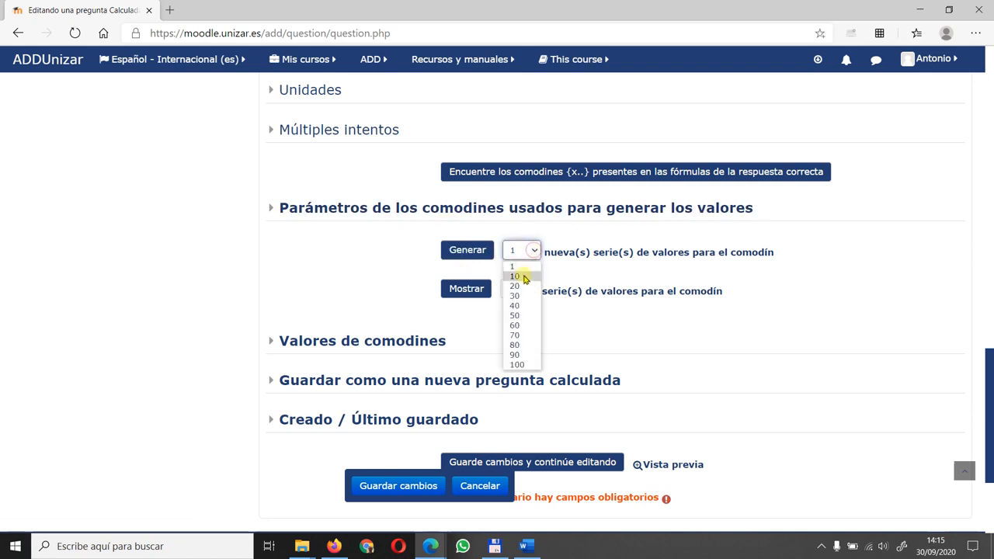
{"action": "left_click", "coordinate": [523, 275]}
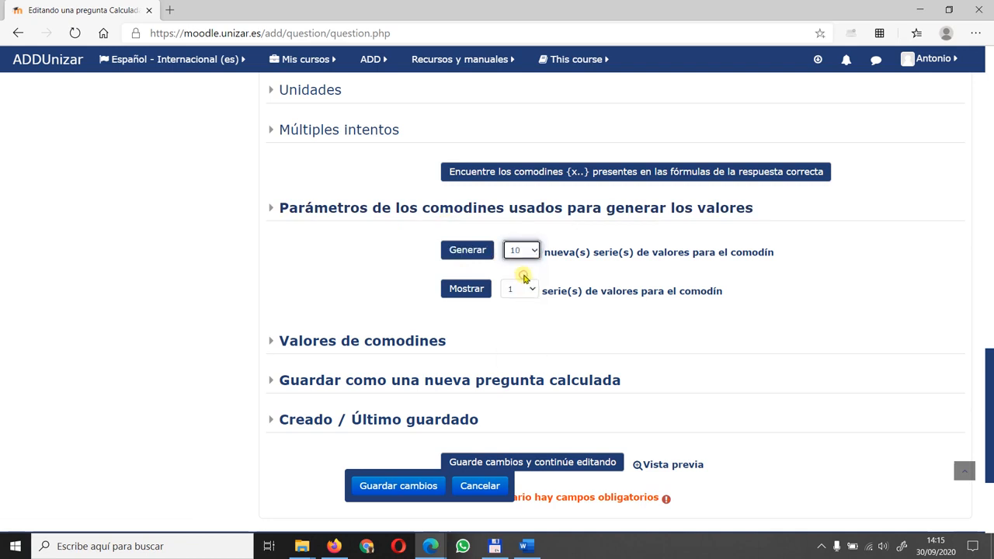
{"action": "left_click", "coordinate": [482, 255]}
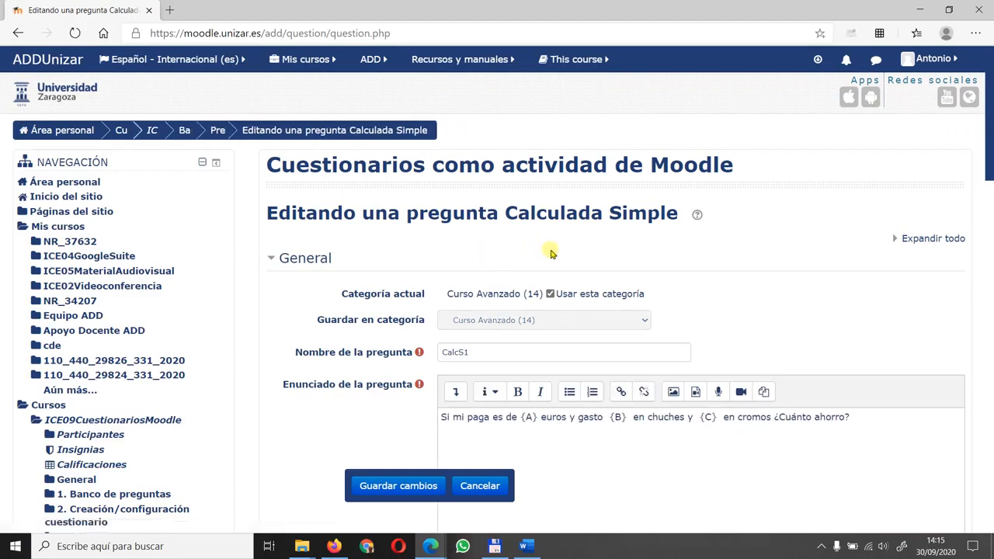
Step: Expand Valores de comodines and show the individual wildcard fields of the displayed set
{"action": "scroll", "coordinate": [552, 254], "scroll_direction": "down", "scroll_amount": 2}
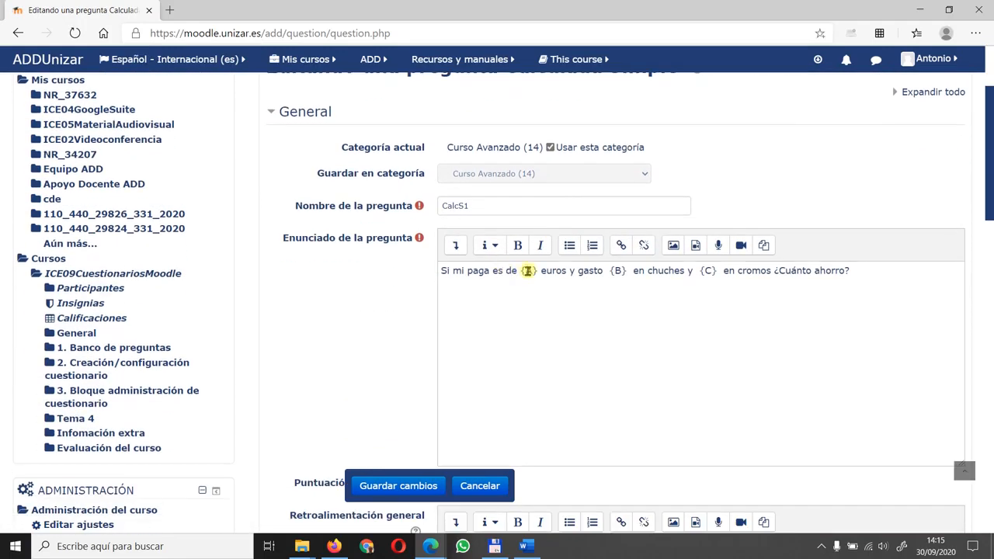
{"action": "scroll", "coordinate": [707, 275], "scroll_direction": "down", "scroll_amount": 12}
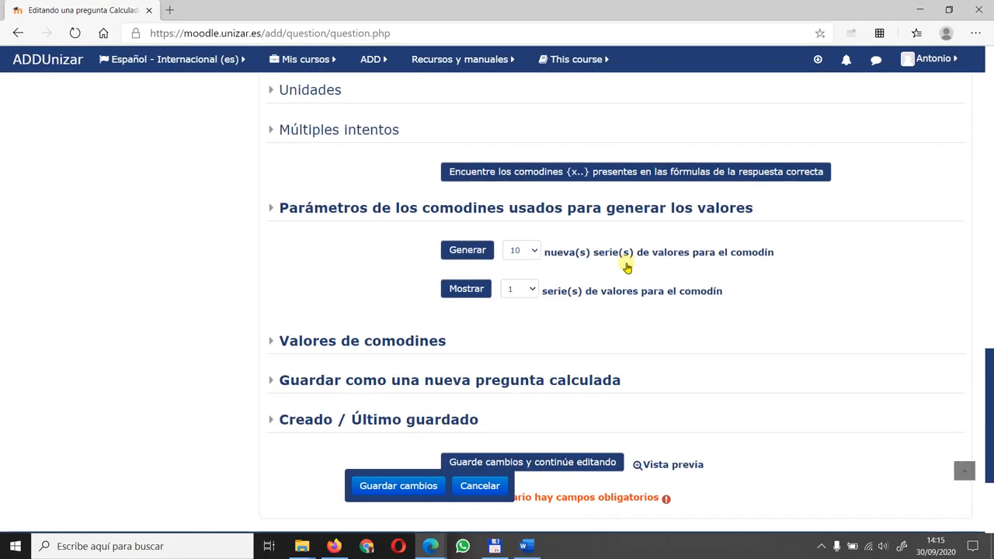
{"action": "left_click", "coordinate": [411, 268]}
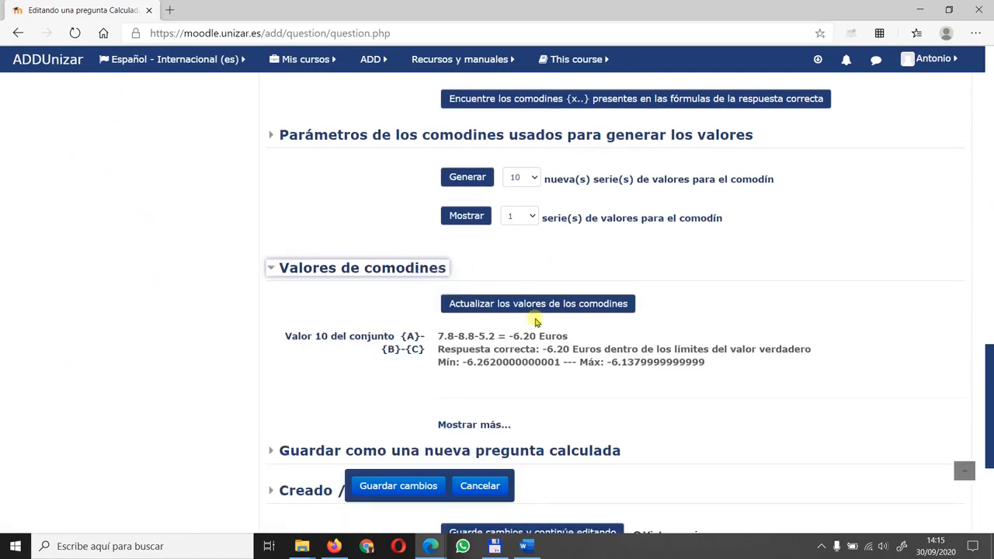
{"action": "left_click", "coordinate": [494, 426]}
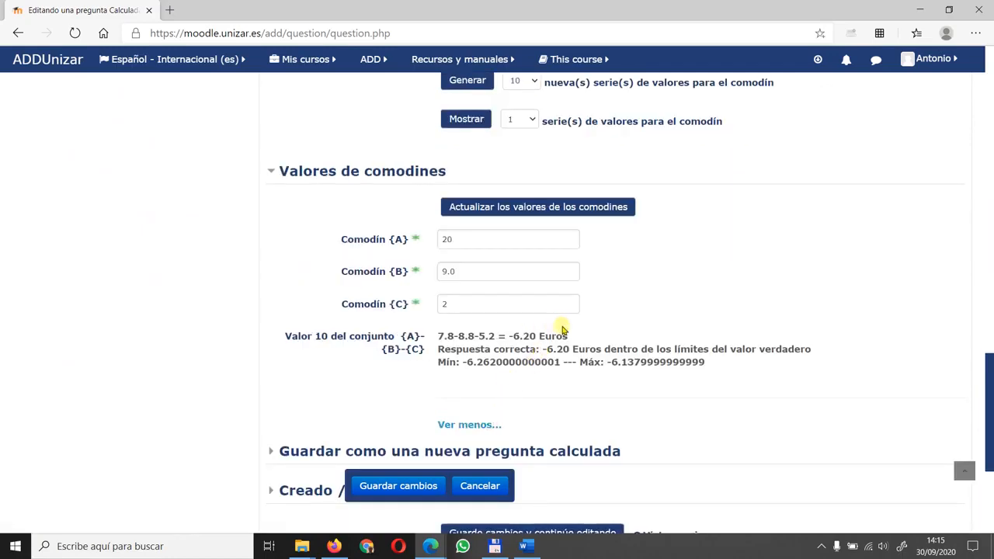
Step: Display 10 sets of wildcard values and look through the values and correct answer of each set
{"action": "scroll", "coordinate": [574, 342], "scroll_direction": "up", "scroll_amount": 2}
{"action": "scroll", "coordinate": [595, 330], "scroll_direction": "down", "scroll_amount": 1}
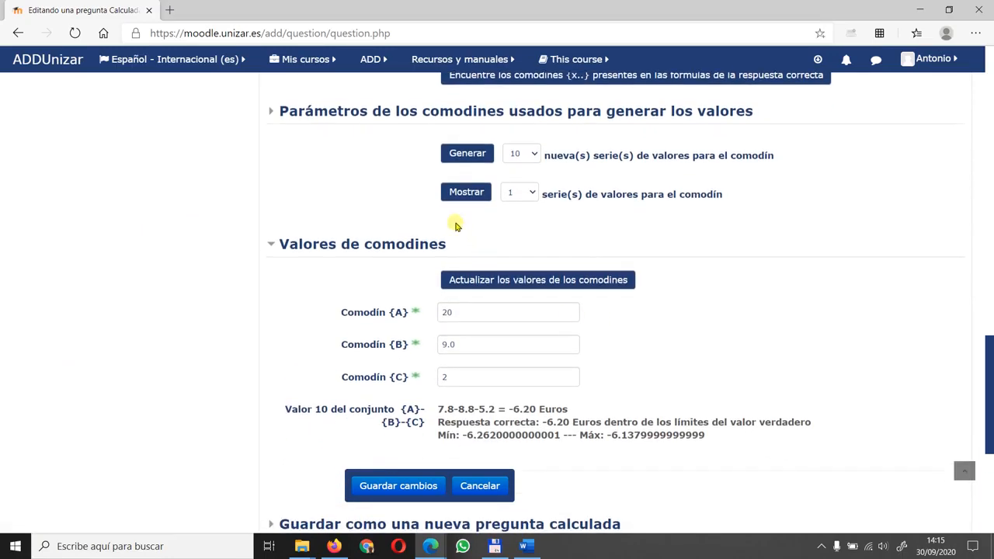
{"action": "left_click", "coordinate": [530, 193]}
{"action": "left_click", "coordinate": [616, 362]}
{"action": "left_click", "coordinate": [529, 194]}
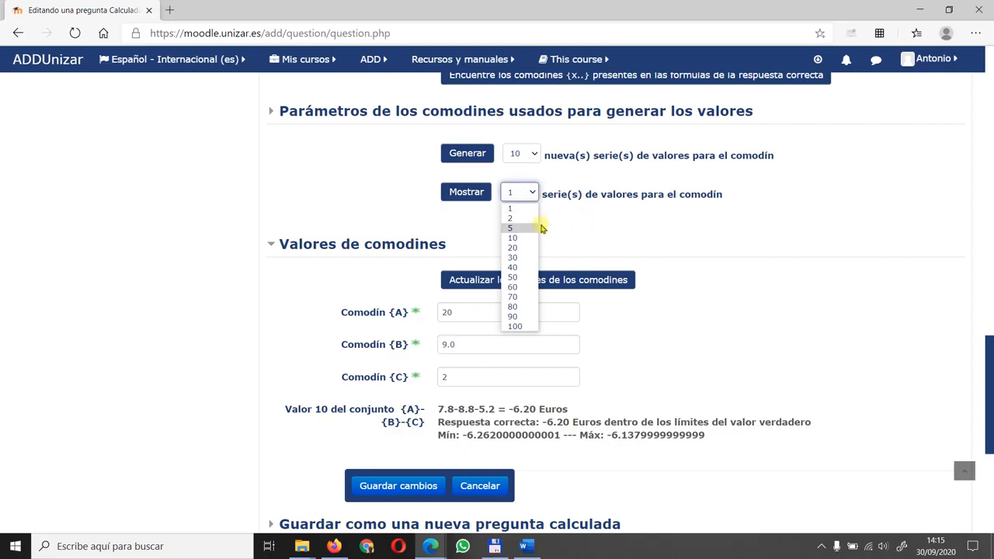
{"action": "left_click", "coordinate": [649, 256]}
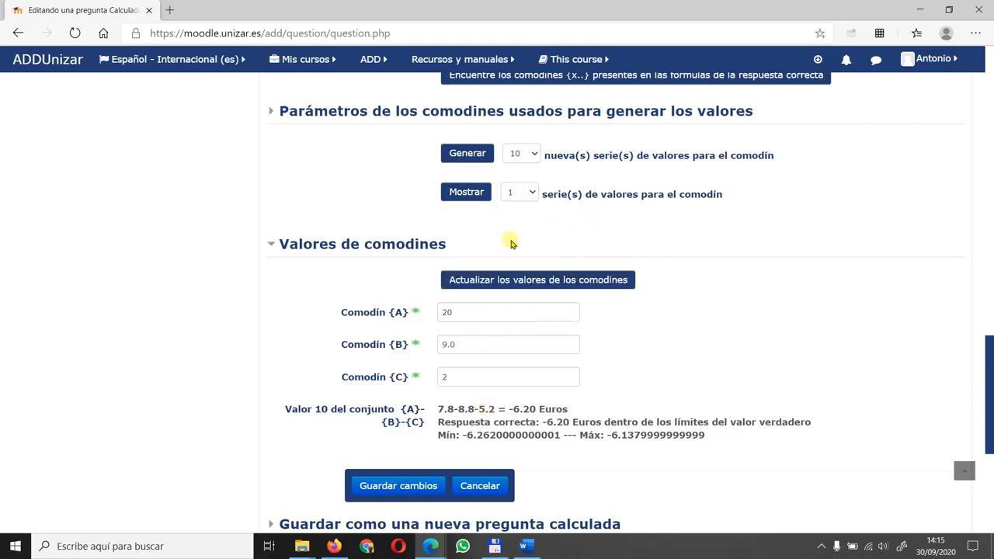
{"action": "left_click", "coordinate": [531, 194]}
{"action": "left_click", "coordinate": [518, 238]}
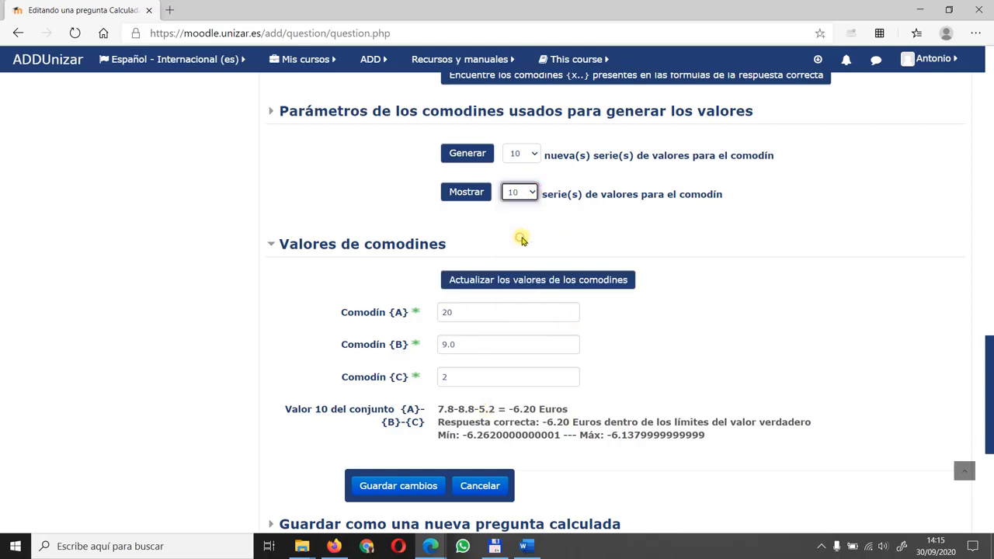
{"action": "left_click", "coordinate": [474, 197]}
{"action": "scroll", "coordinate": [584, 284], "scroll_direction": "down", "scroll_amount": 20}
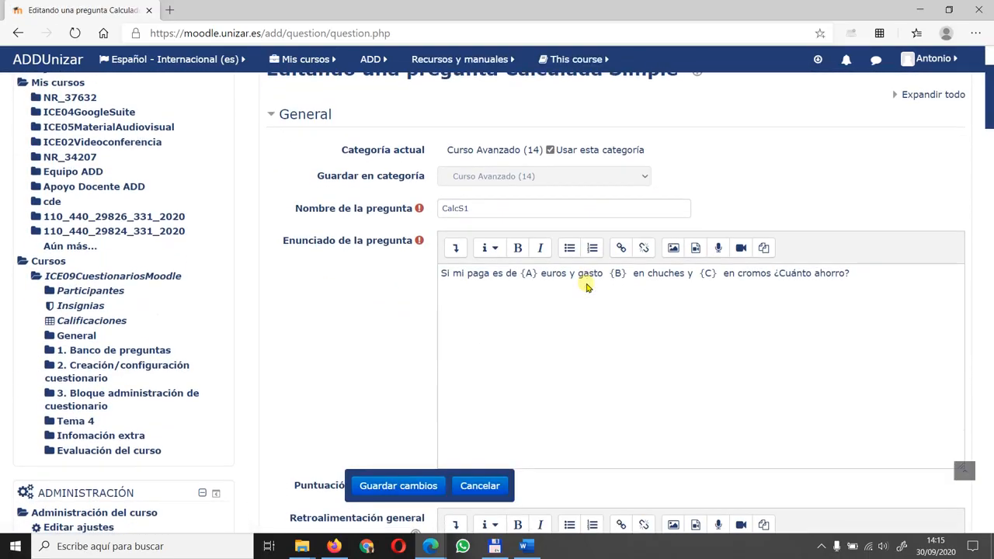
{"action": "scroll", "coordinate": [588, 284], "scroll_direction": "down", "scroll_amount": 2}
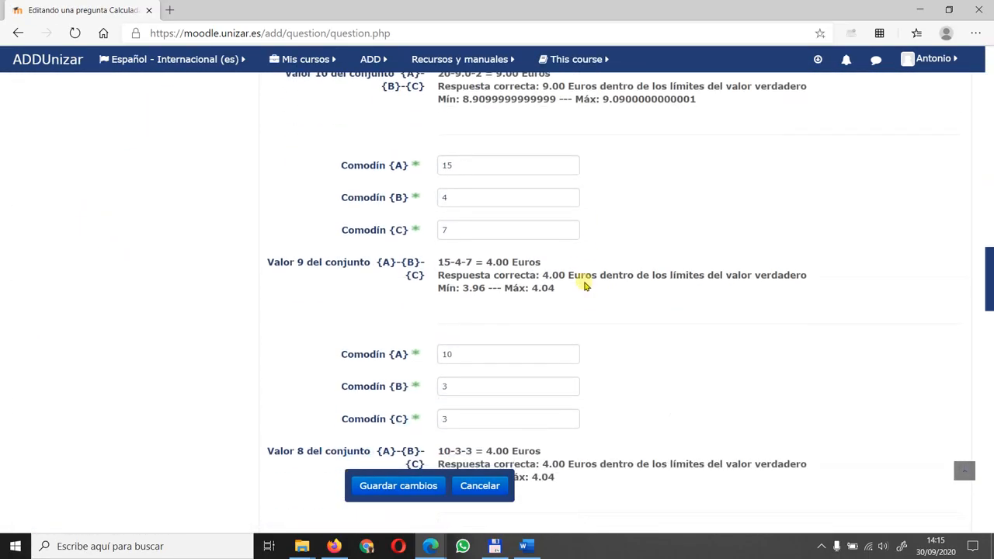
Step: Examine the wildcard values, formula result and accepted limits of the sets from set 10 down to set 1
{"action": "scroll", "coordinate": [532, 248], "scroll_direction": "up", "scroll_amount": 5}
{"action": "left_click", "coordinate": [488, 242]}
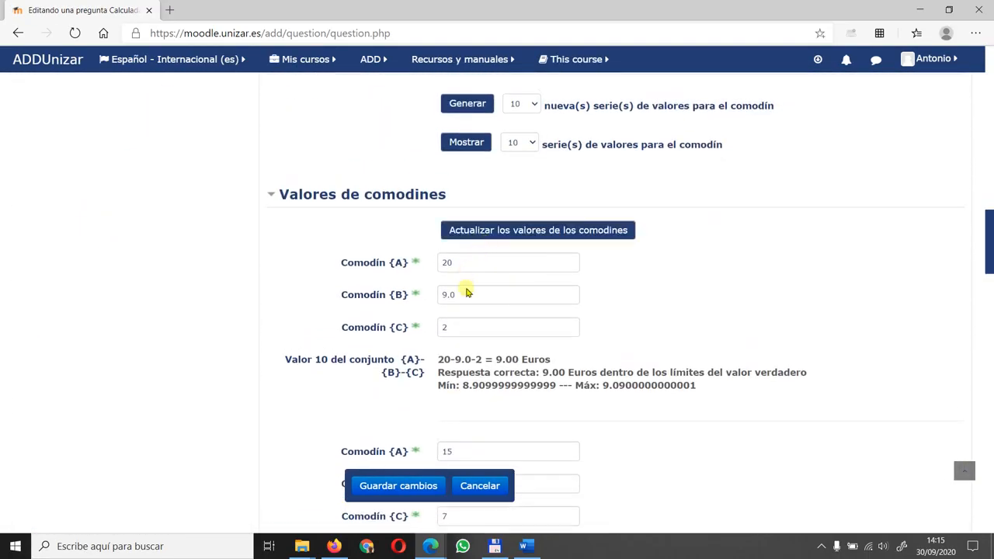
{"action": "scroll", "coordinate": [481, 362], "scroll_direction": "down", "scroll_amount": 3}
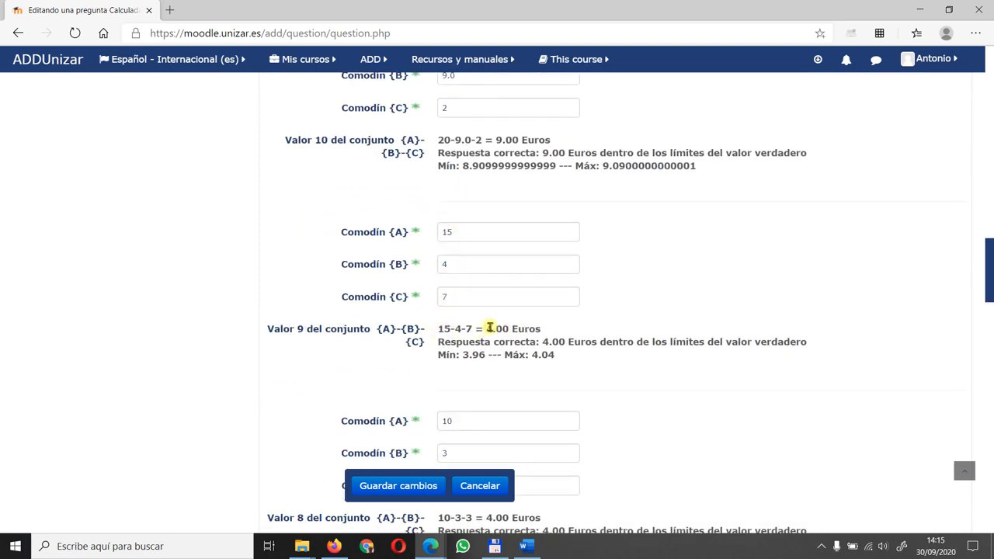
{"action": "scroll", "coordinate": [469, 337], "scroll_direction": "down", "scroll_amount": 1}
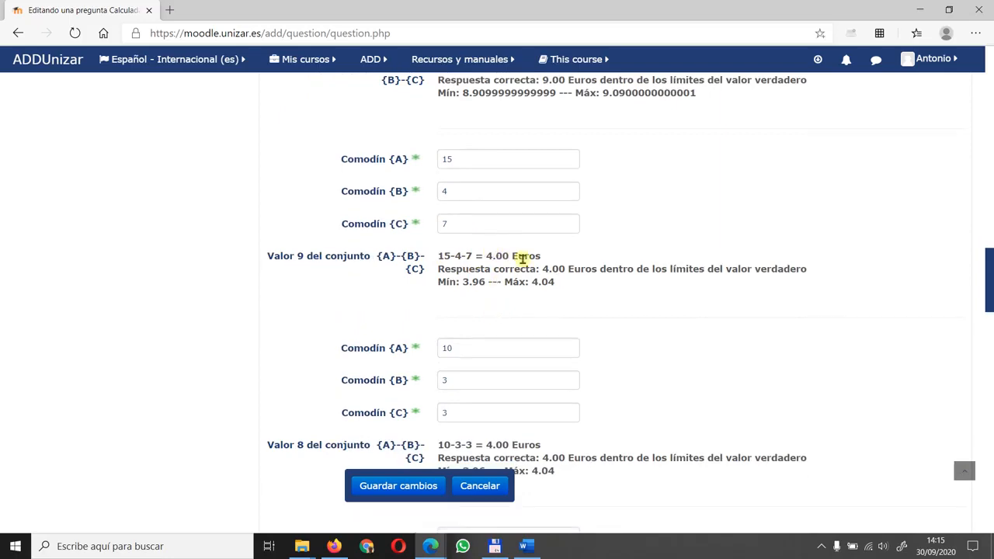
{"action": "scroll", "coordinate": [548, 401], "scroll_direction": "down", "scroll_amount": 6}
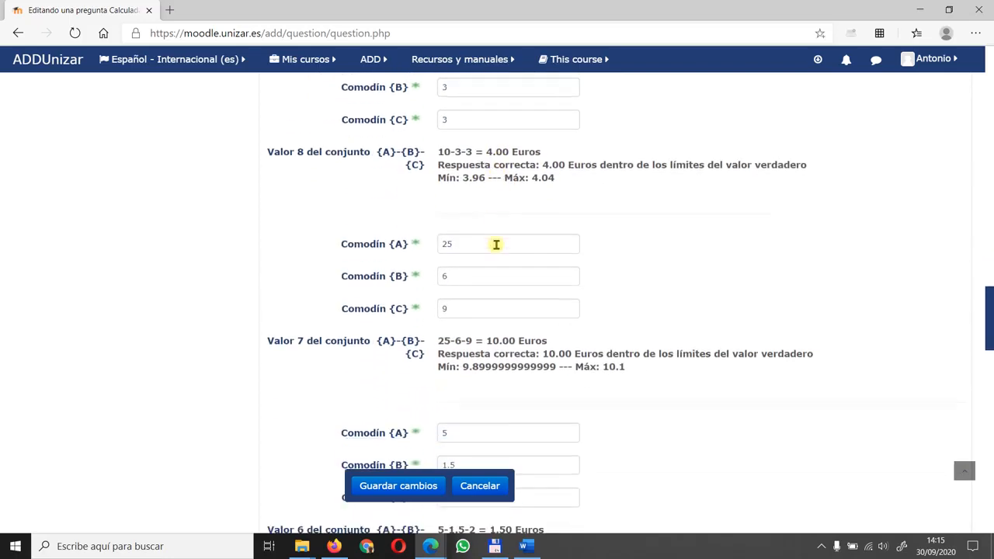
{"action": "scroll", "coordinate": [489, 235], "scroll_direction": "down", "scroll_amount": 10}
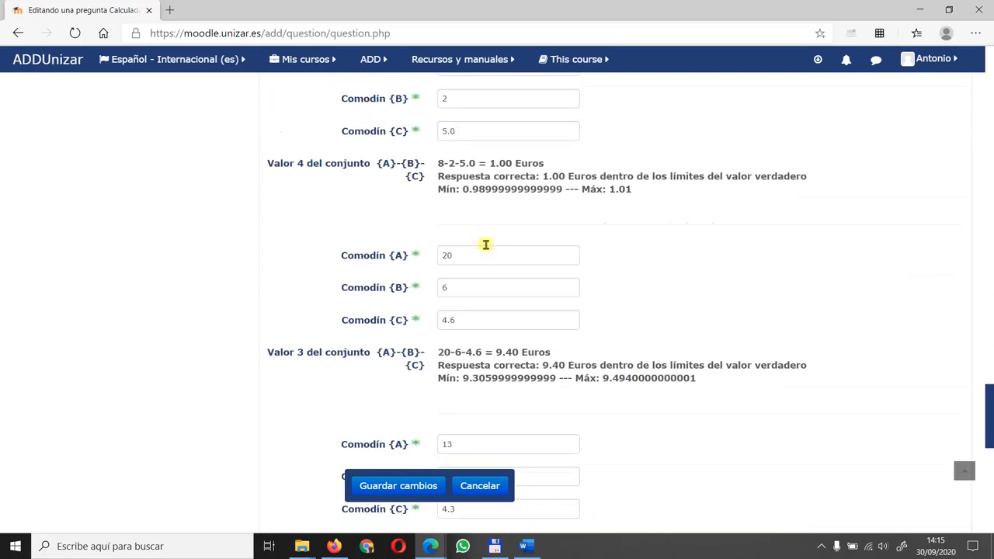
{"action": "scroll", "coordinate": [485, 246], "scroll_direction": "down", "scroll_amount": 1}
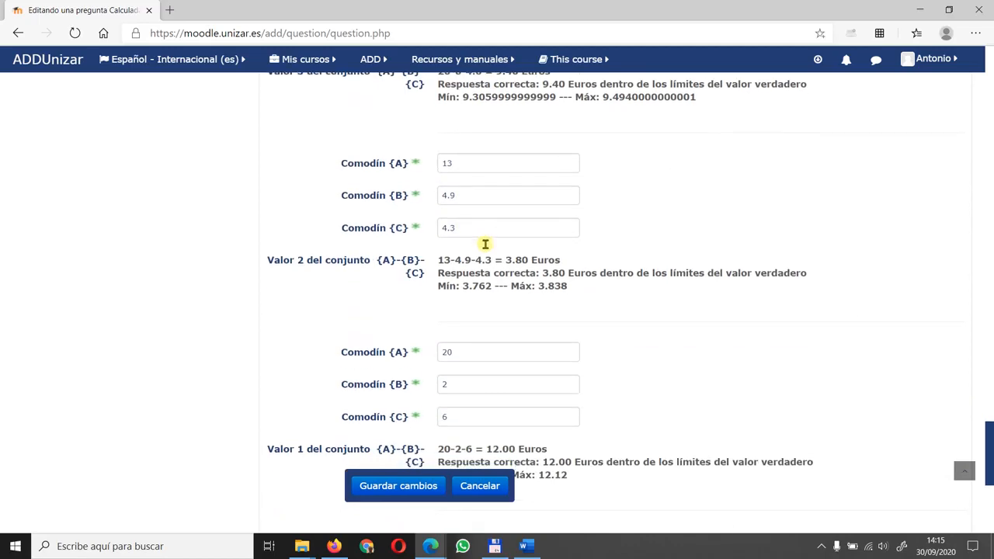
{"action": "scroll", "coordinate": [484, 243], "scroll_direction": "up", "scroll_amount": 5}
{"action": "scroll", "coordinate": [484, 243], "scroll_direction": "down", "scroll_amount": 9}
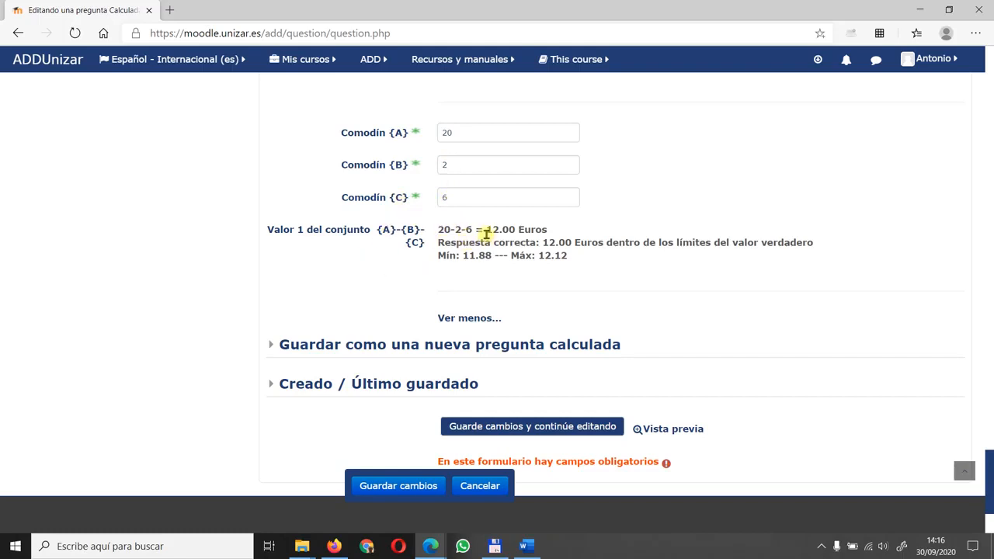
{"action": "left_click_drag", "start_coordinate": [493, 227], "coordinate": [547, 229]}
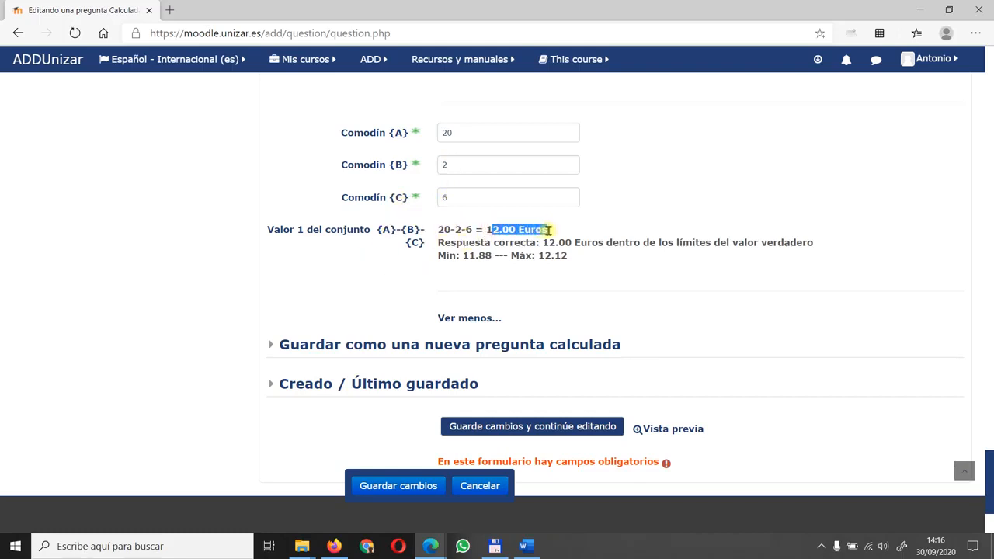
{"action": "left_click_drag", "start_coordinate": [486, 229], "coordinate": [547, 230]}
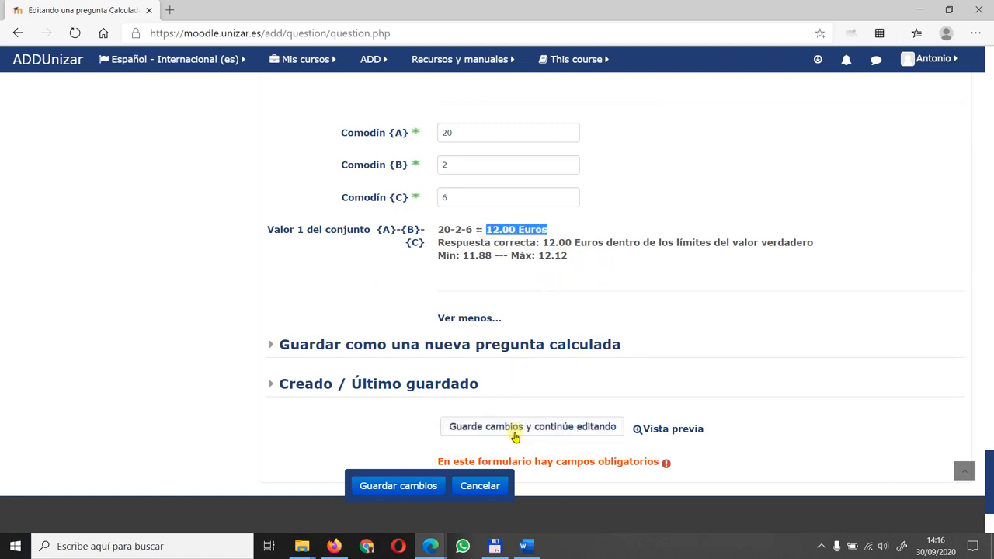
Step: Cancel editing the current question and open the calculated question Calc1 for editing from the question bank
{"action": "left_click", "coordinate": [497, 485]}
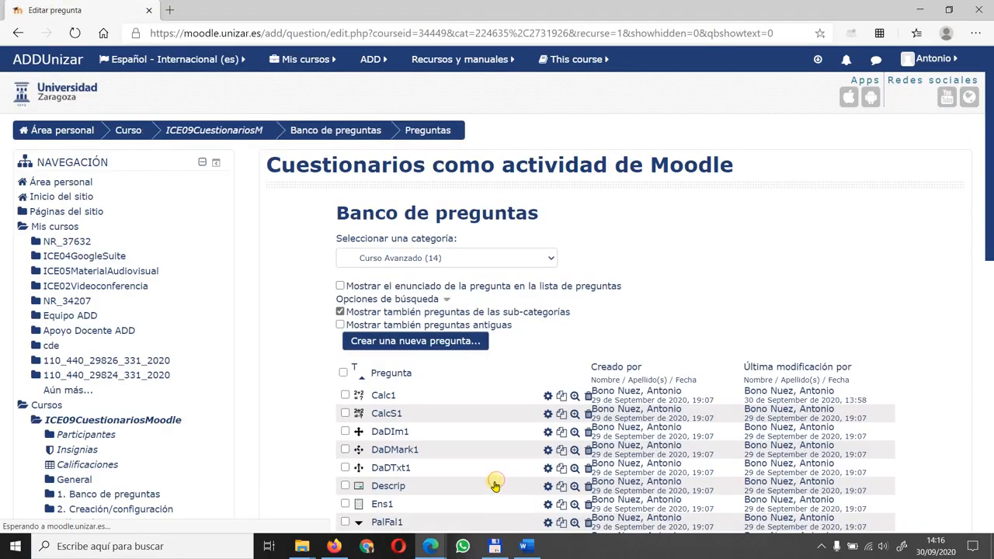
{"action": "scroll", "coordinate": [536, 332], "scroll_direction": "down", "scroll_amount": 1}
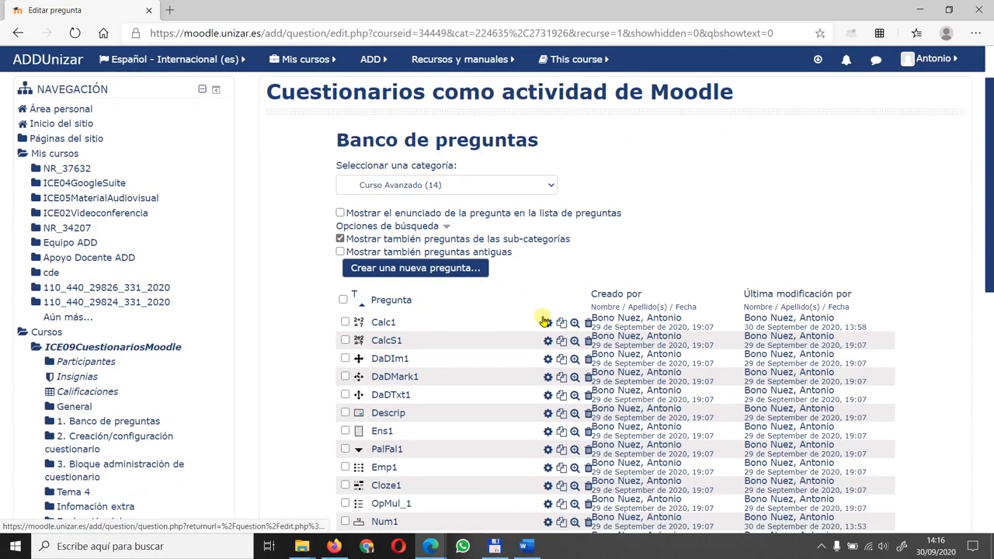
{"action": "left_click", "coordinate": [547, 323]}
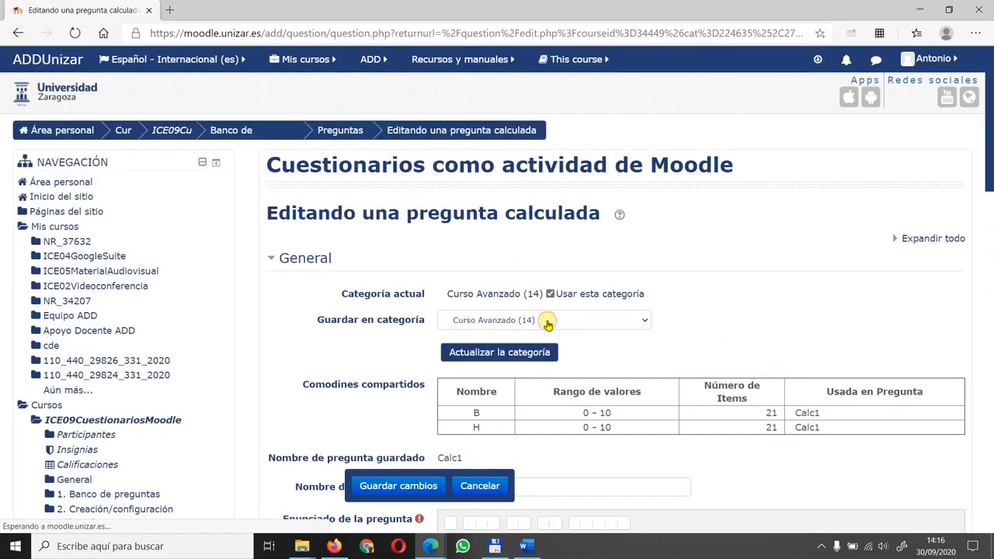
Step: Examine Calc1's shared wildcards, question text, answer formula, grade, tolerance and decimal format
{"action": "scroll", "coordinate": [536, 278], "scroll_direction": "down", "scroll_amount": 4}
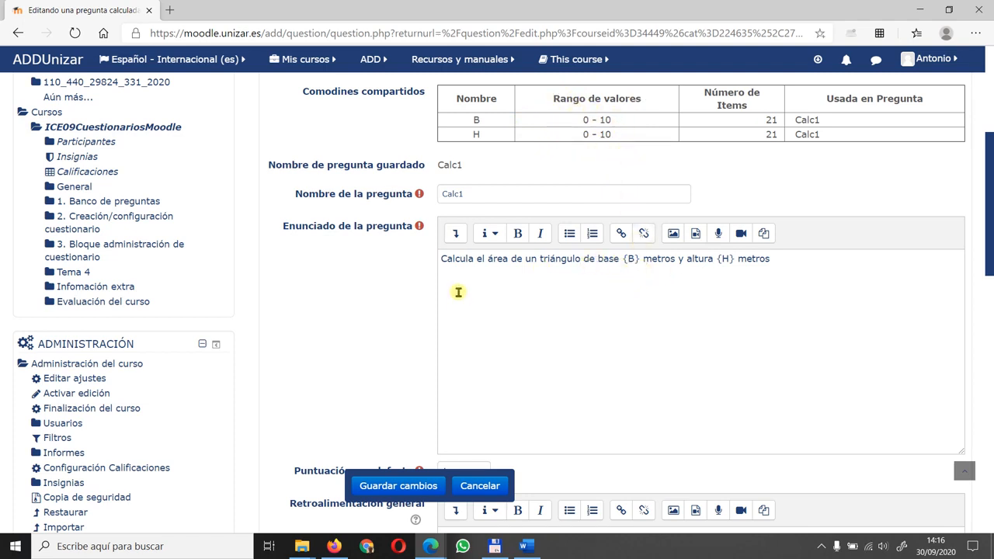
{"action": "scroll", "coordinate": [458, 292], "scroll_direction": "down", "scroll_amount": 3}
{"action": "scroll", "coordinate": [392, 288], "scroll_direction": "down", "scroll_amount": 3}
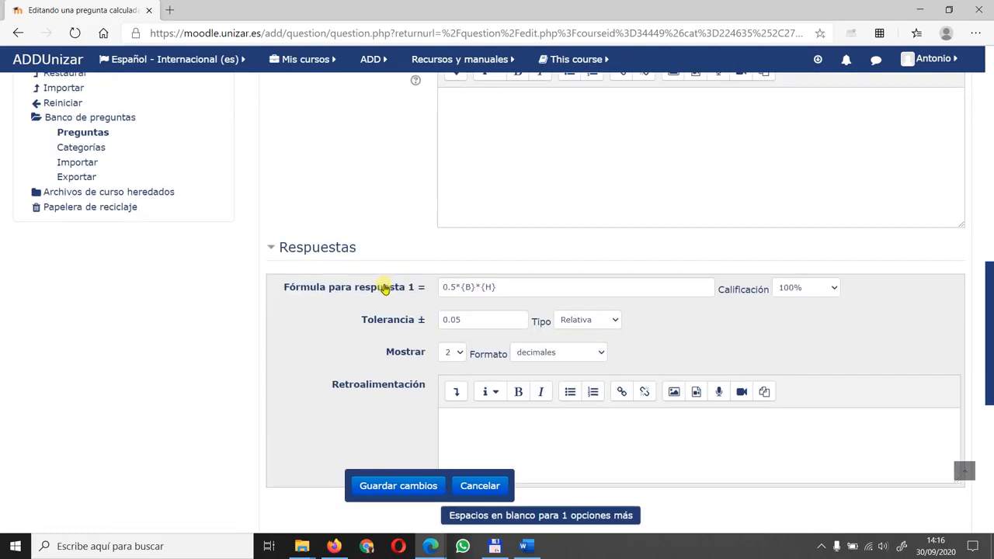
{"action": "scroll", "coordinate": [372, 271], "scroll_direction": "up", "scroll_amount": 5}
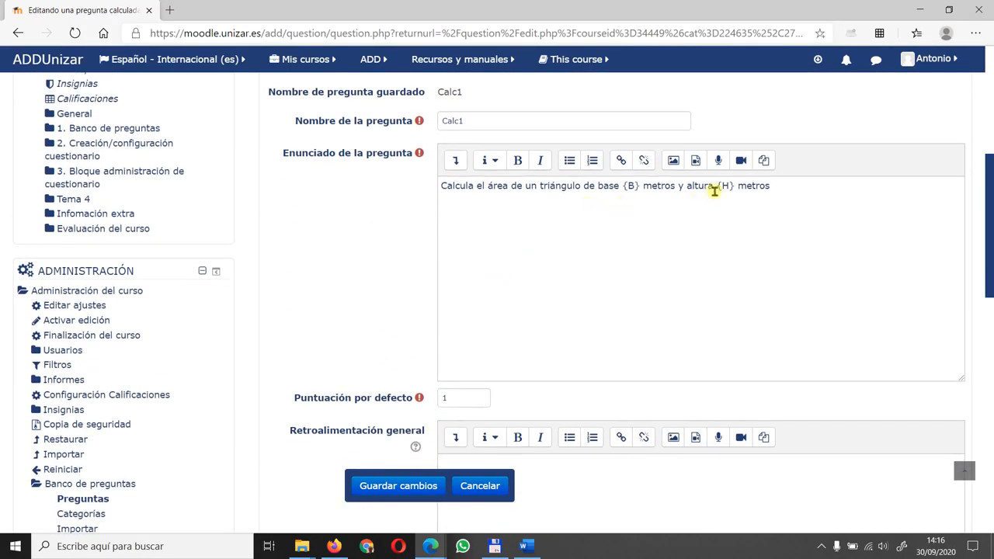
{"action": "scroll", "coordinate": [581, 255], "scroll_direction": "down", "scroll_amount": 6}
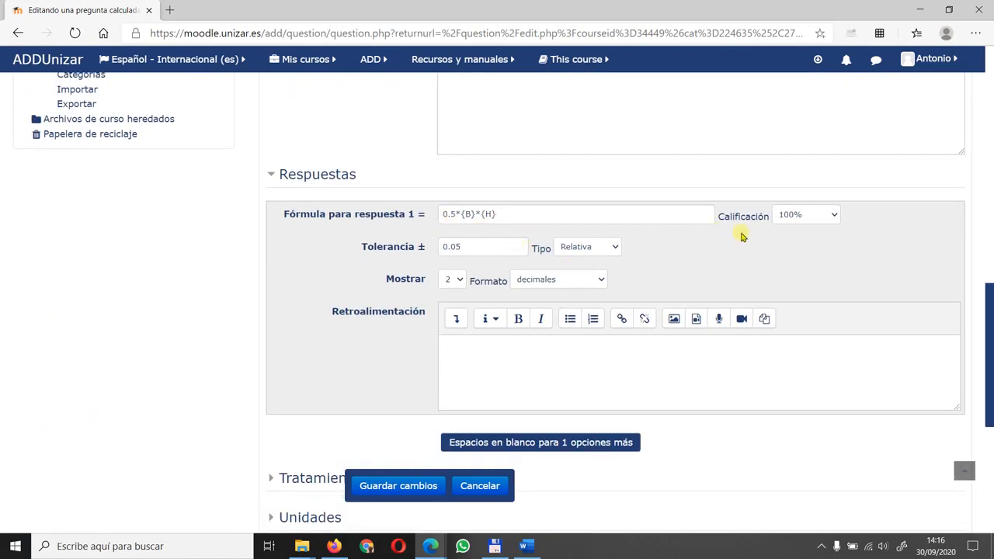
{"action": "scroll", "coordinate": [410, 262], "scroll_direction": "down", "scroll_amount": 2}
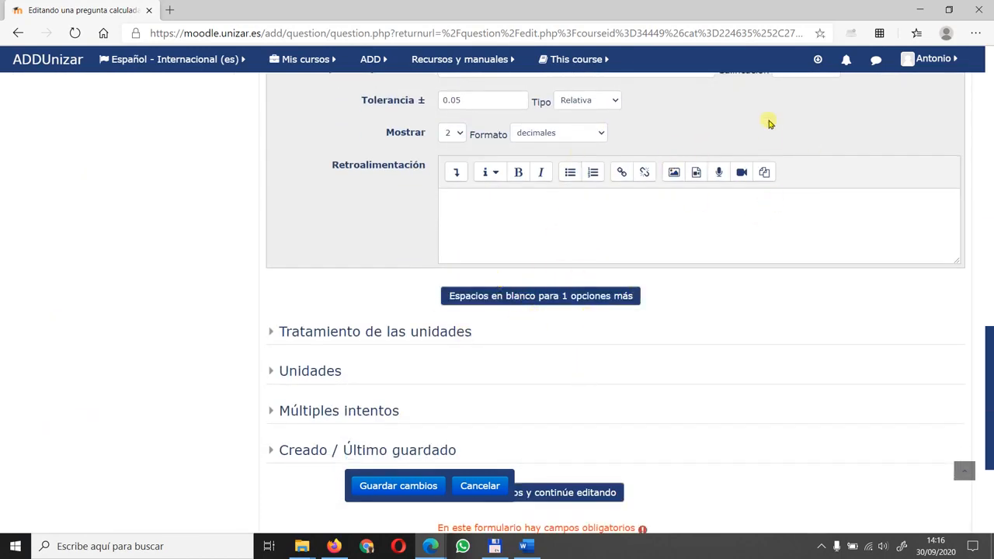
{"action": "scroll", "coordinate": [784, 143], "scroll_direction": "up", "scroll_amount": 1}
{"action": "scroll", "coordinate": [574, 210], "scroll_direction": "down", "scroll_amount": 2}
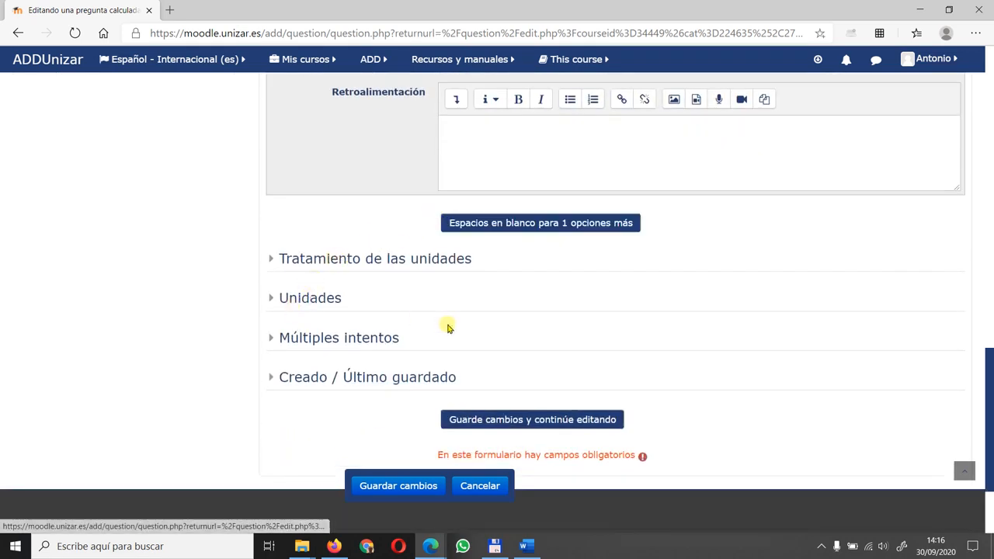
Step: Save Calc1's question settings and check the dataset choices for wildcards B and H and the synchronisation options
{"action": "left_click", "coordinate": [407, 488]}
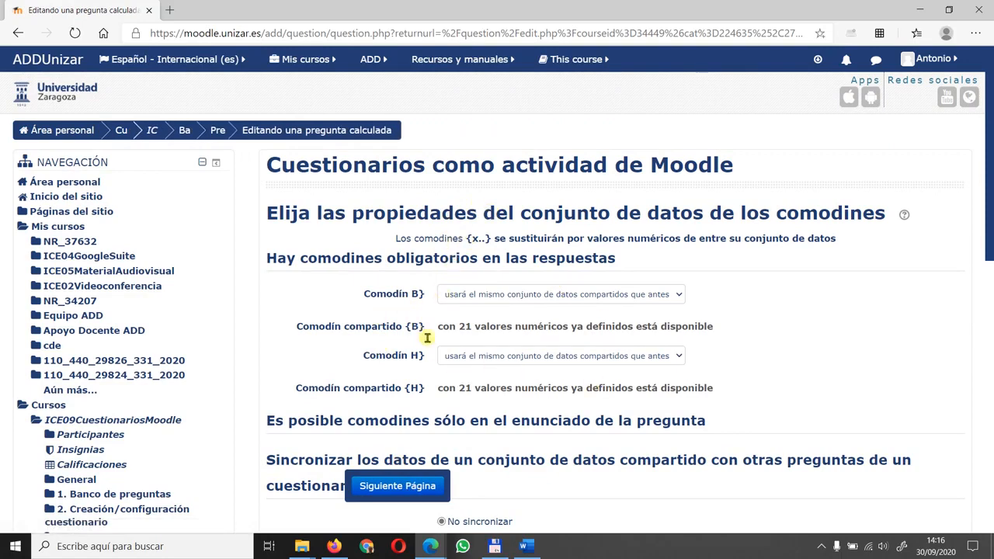
{"action": "scroll", "coordinate": [435, 342], "scroll_direction": "down", "scroll_amount": 1}
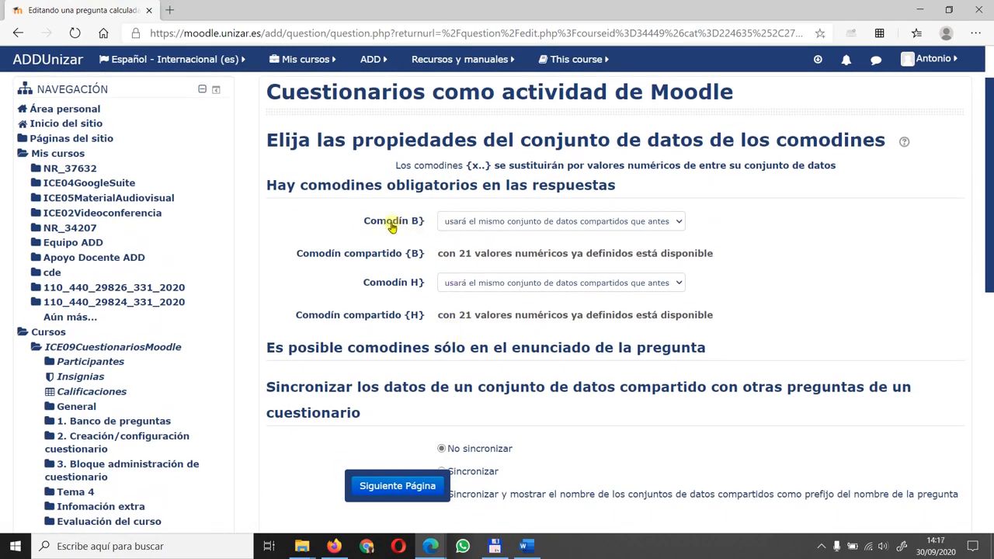
{"action": "left_click", "coordinate": [483, 222]}
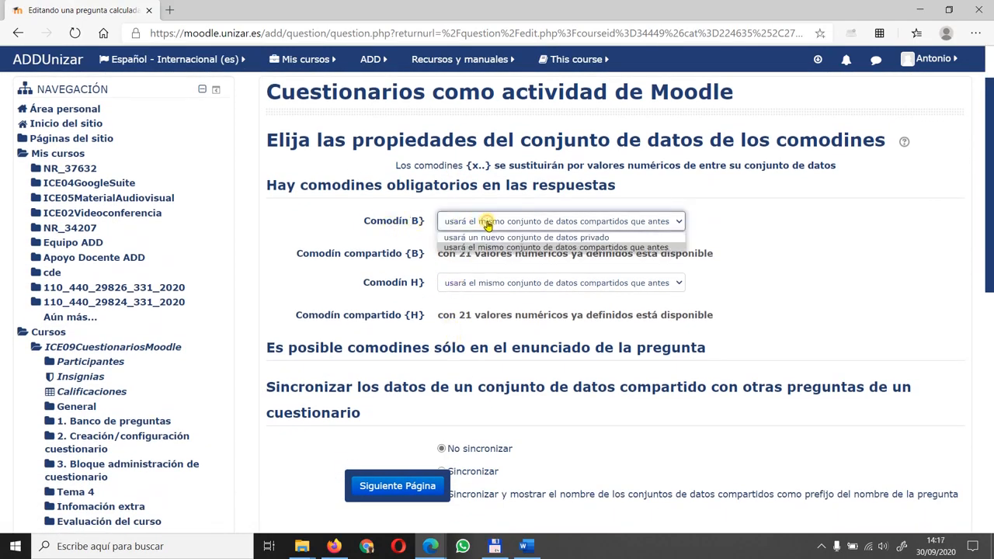
{"action": "left_click", "coordinate": [731, 221]}
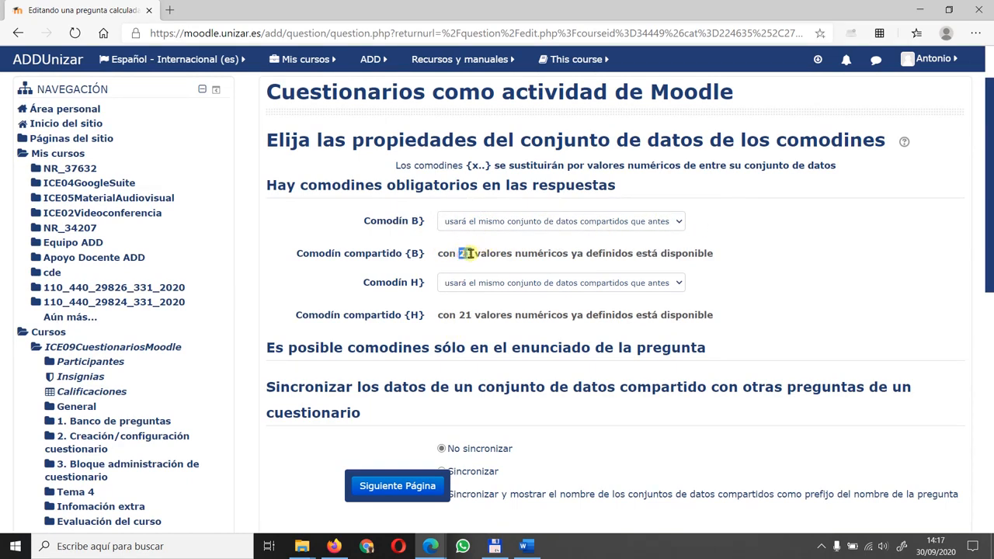
{"action": "left_click", "coordinate": [479, 284]}
{"action": "left_click", "coordinate": [761, 271]}
{"action": "scroll", "coordinate": [757, 268], "scroll_direction": "down", "scroll_amount": 2}
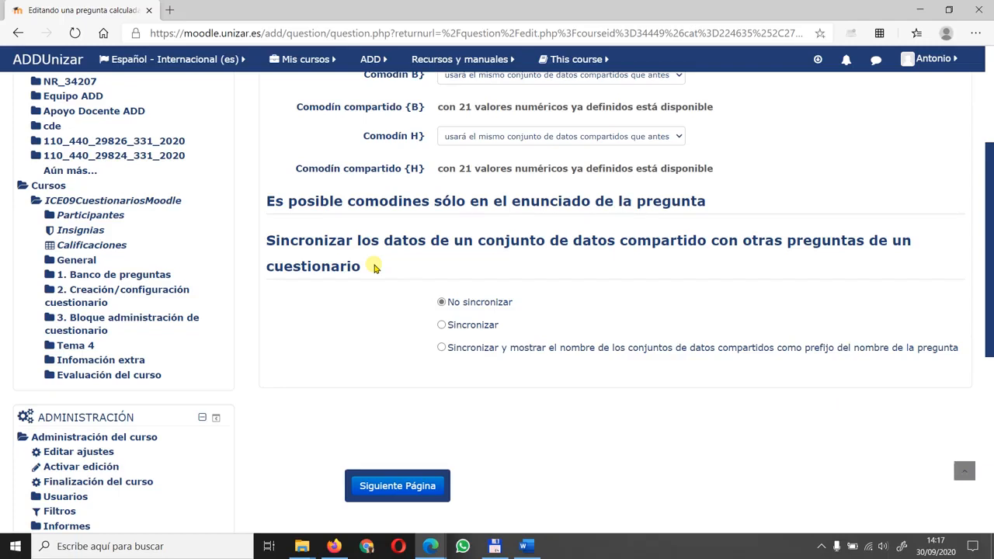
Step: Continue without synchronisation to the wildcard dataset editor and check the range, decimals and distribution of B and H
{"action": "left_click", "coordinate": [403, 487]}
{"action": "scroll", "coordinate": [401, 317], "scroll_direction": "down", "scroll_amount": 1}
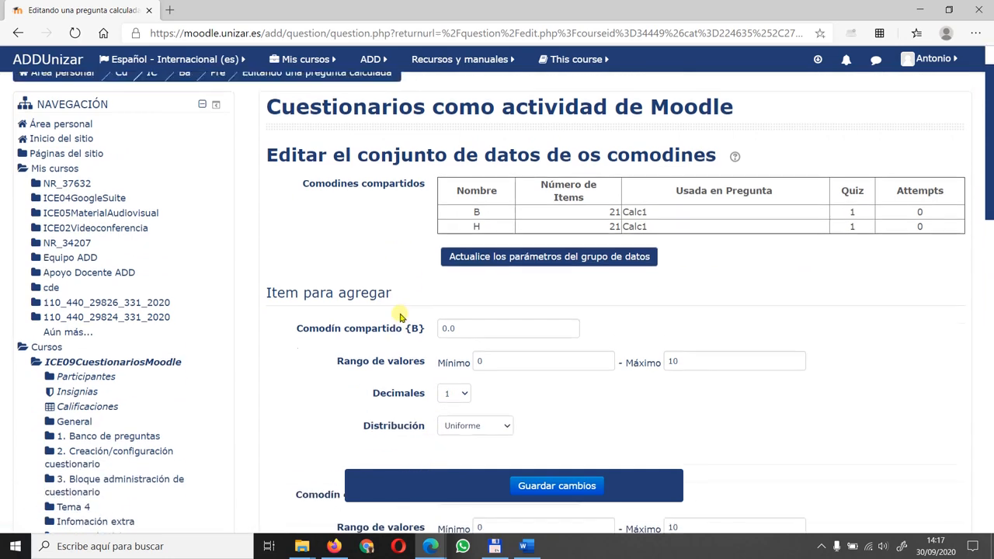
{"action": "scroll", "coordinate": [472, 310], "scroll_direction": "down", "scroll_amount": 1}
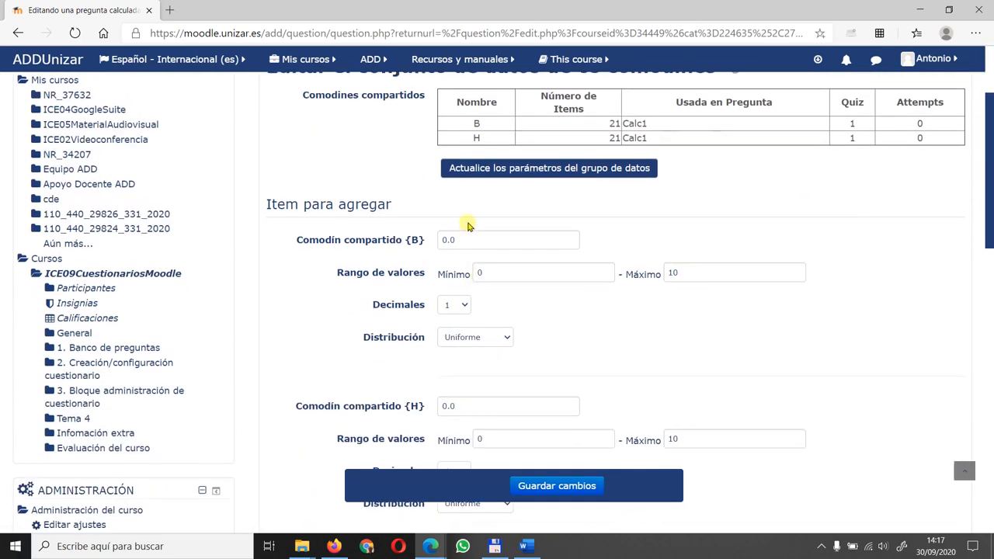
{"action": "left_click", "coordinate": [486, 273]}
{"action": "key", "text": "Tab"}
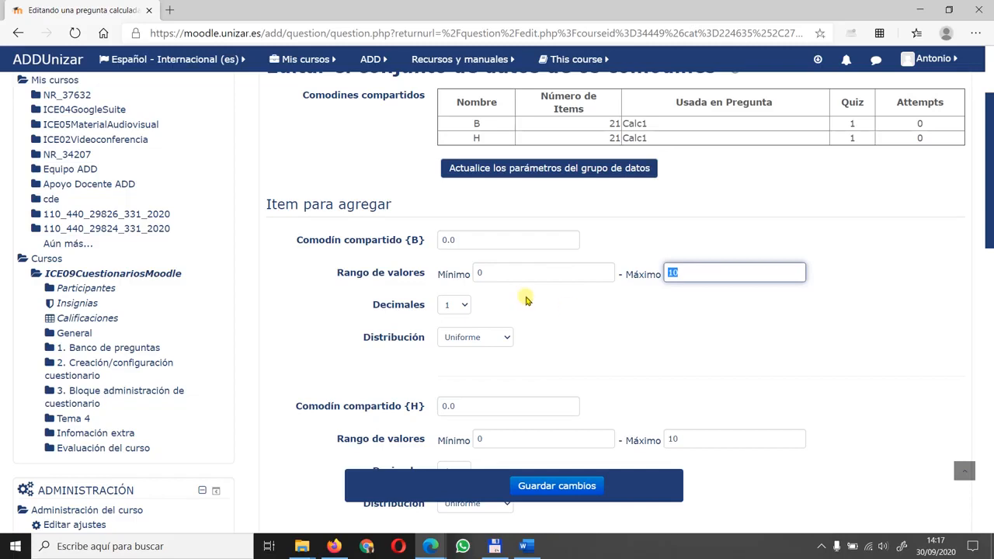
{"action": "scroll", "coordinate": [524, 297], "scroll_direction": "down", "scroll_amount": 2}
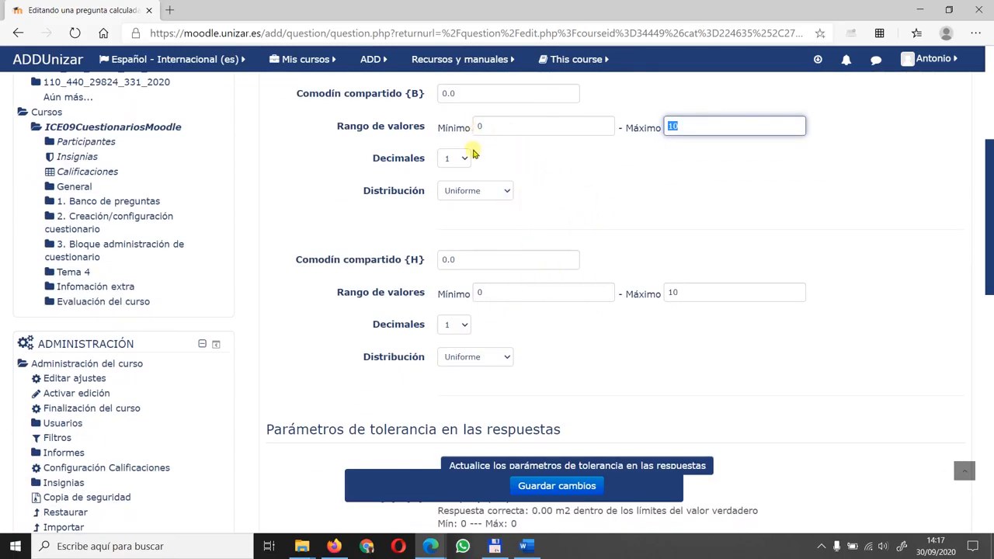
{"action": "scroll", "coordinate": [536, 218], "scroll_direction": "down", "scroll_amount": 2}
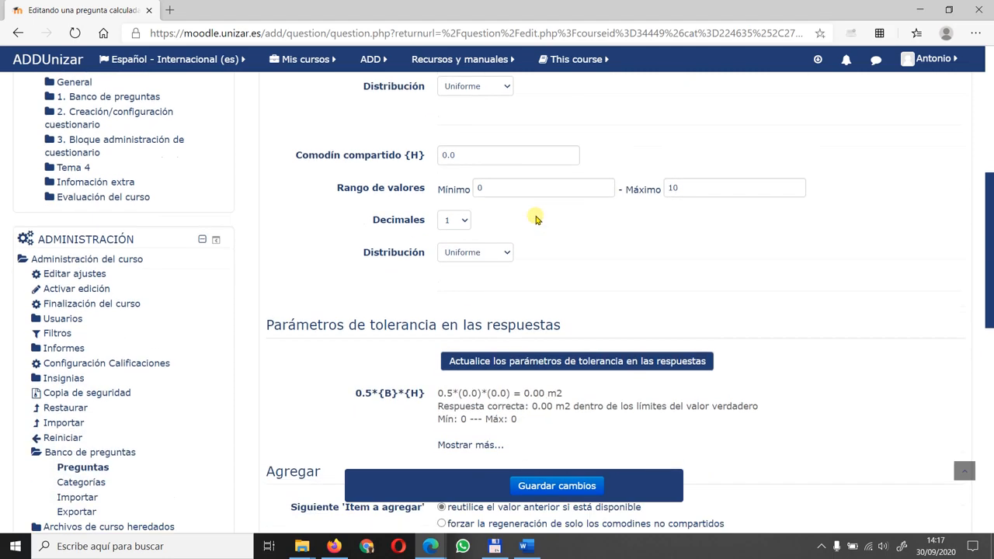
Step: Review the answer tolerance, the options for adding and deleting sets and the displayed value set, and save the wildcard dataset
{"action": "scroll", "coordinate": [542, 210], "scroll_direction": "down", "scroll_amount": 2}
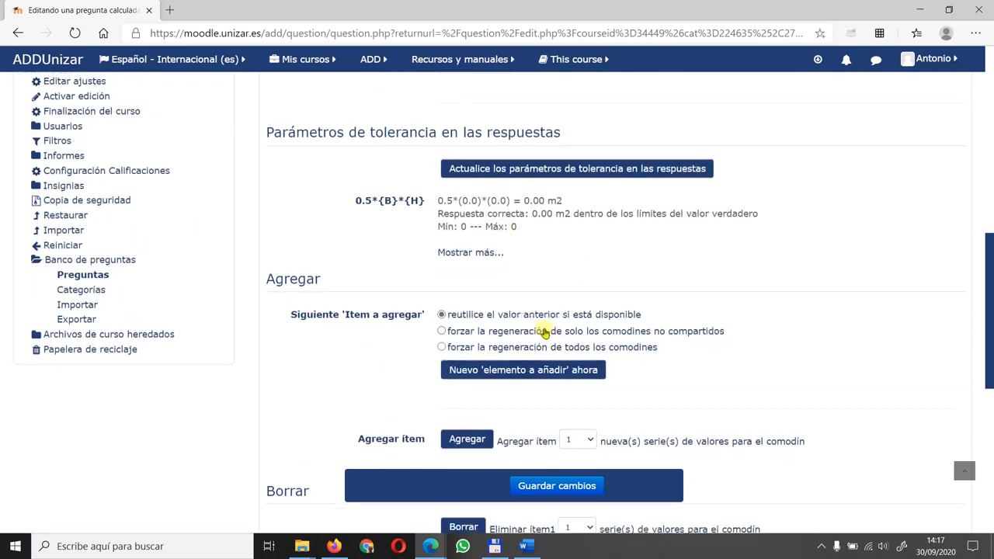
{"action": "scroll", "coordinate": [497, 325], "scroll_direction": "down", "scroll_amount": 2}
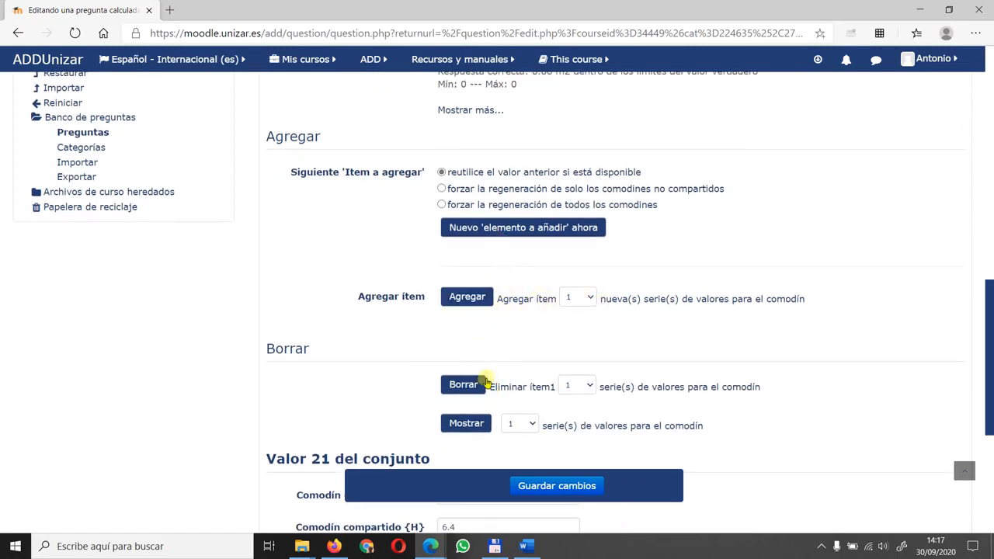
{"action": "scroll", "coordinate": [524, 380], "scroll_direction": "down", "scroll_amount": 2}
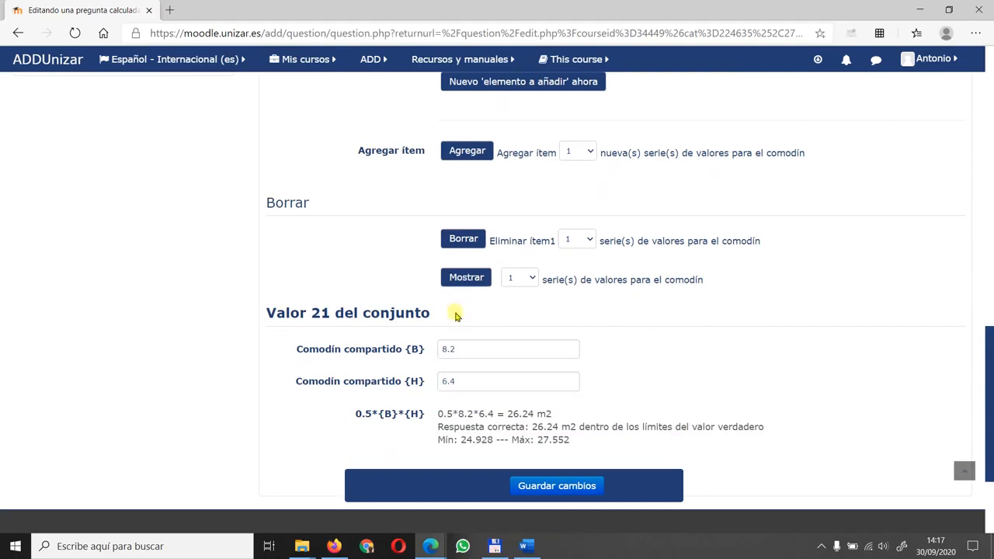
{"action": "scroll", "coordinate": [488, 336], "scroll_direction": "down", "scroll_amount": 2}
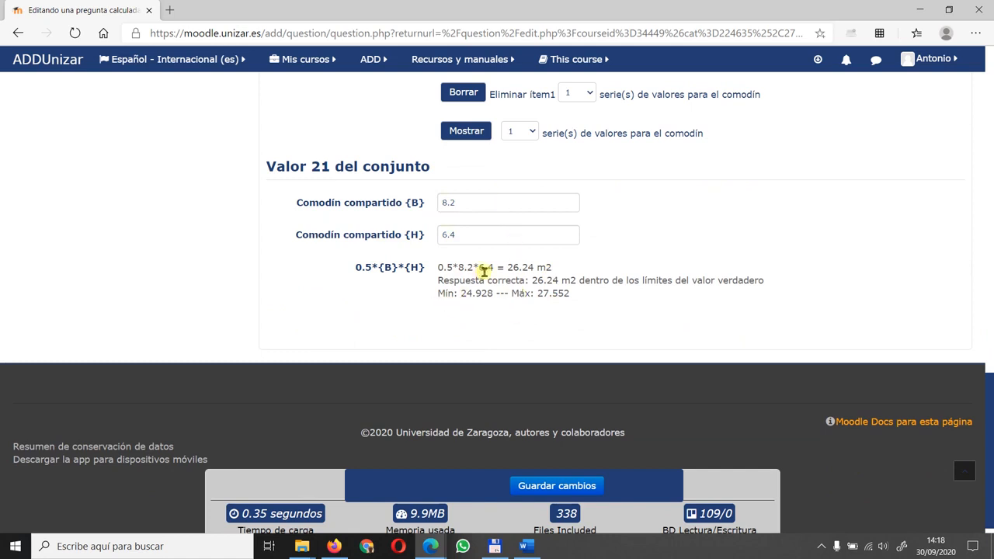
{"action": "scroll", "coordinate": [488, 269], "scroll_direction": "up", "scroll_amount": 1}
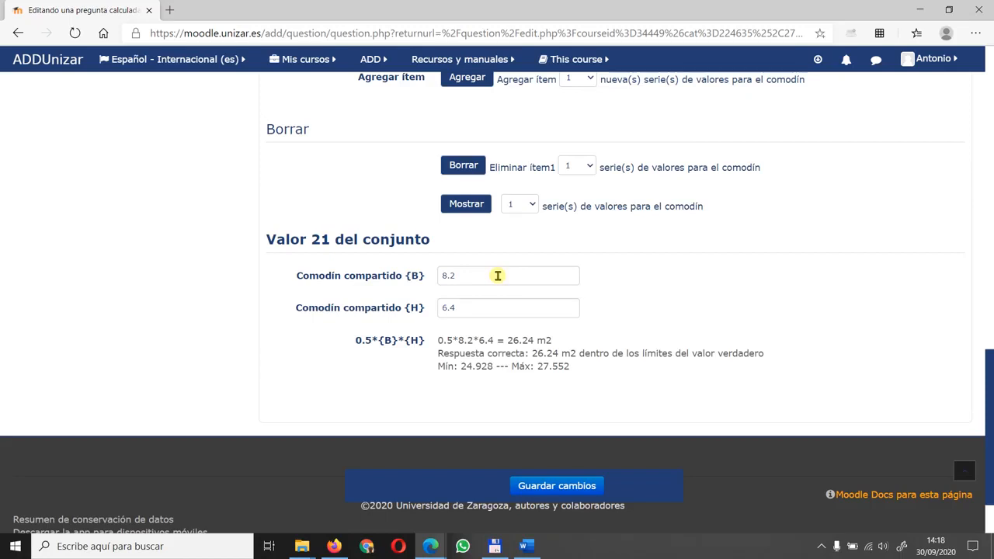
{"action": "left_click", "coordinate": [557, 486]}
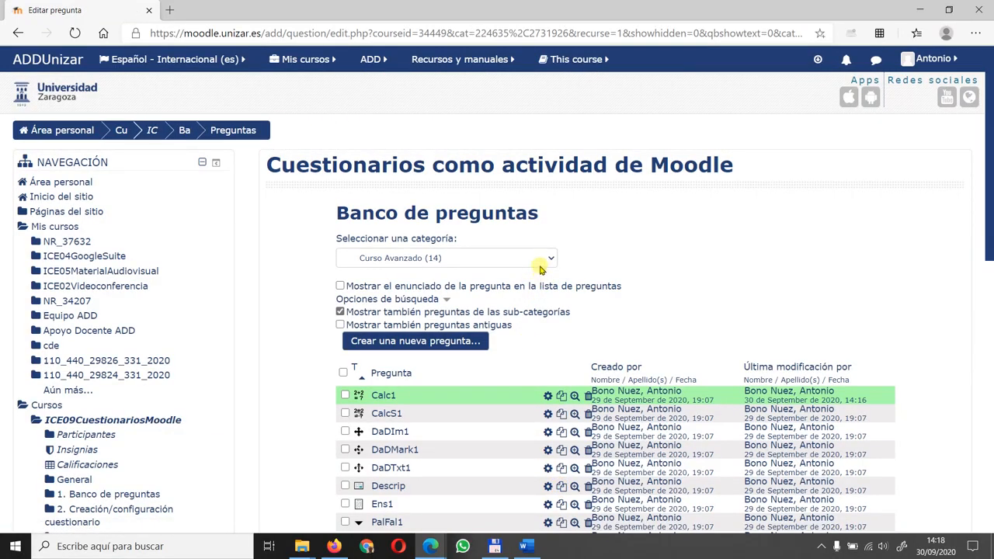
Step: Switch the question bank to the Hito2_Electronica_2020online category and open the question Acondic, cálculo G/Vref for editing
{"action": "left_click", "coordinate": [546, 261]}
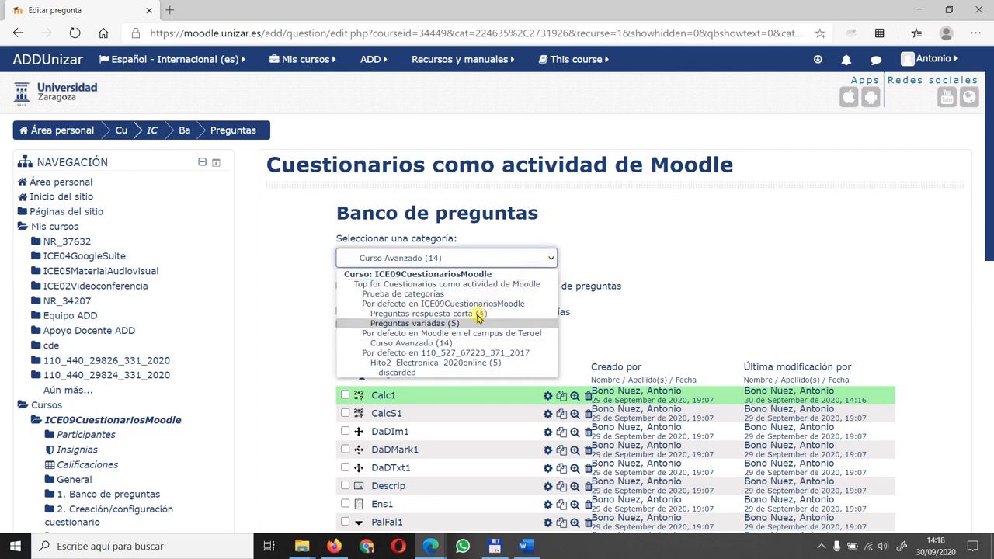
{"action": "left_click", "coordinate": [457, 362]}
{"action": "scroll", "coordinate": [614, 289], "scroll_direction": "down", "scroll_amount": 3}
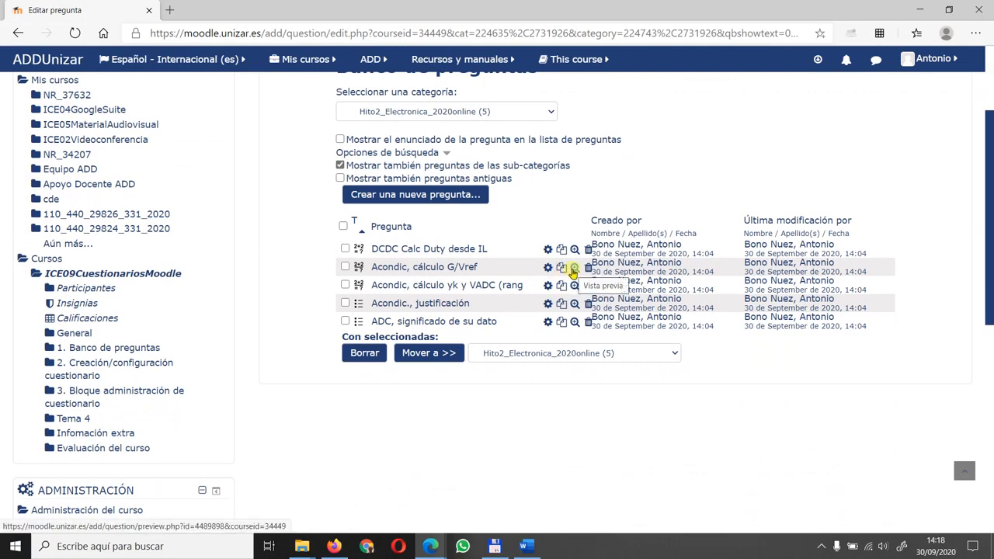
{"action": "left_click", "coordinate": [547, 267]}
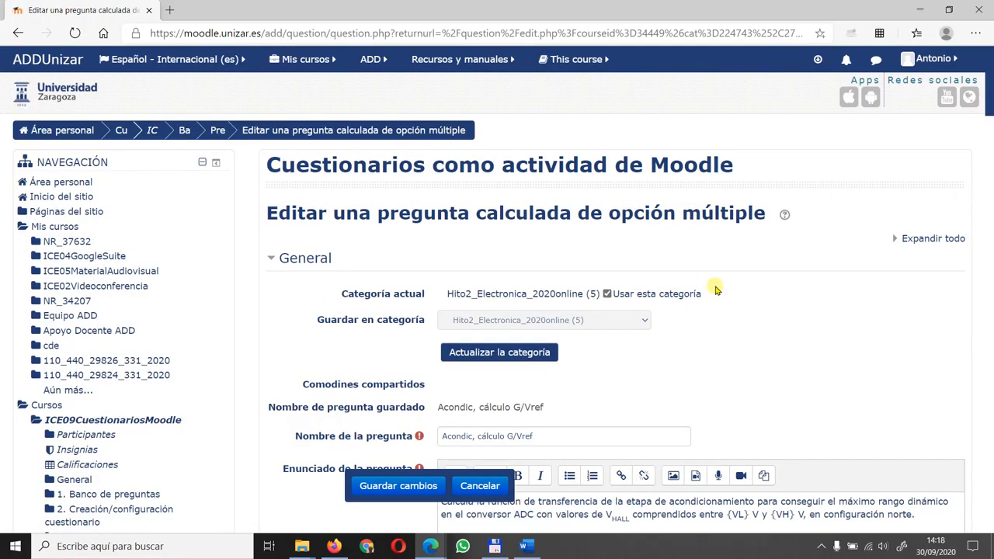
Step: Examine the question text and its wildcards {VL} and {VH}
{"action": "scroll", "coordinate": [710, 311], "scroll_direction": "down", "scroll_amount": 3}
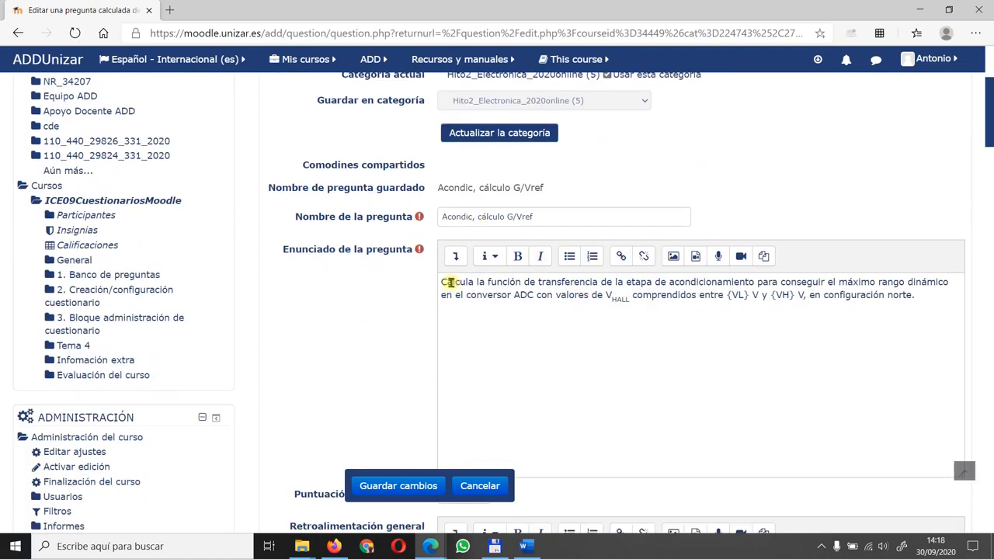
{"action": "left_click", "coordinate": [730, 300]}
{"action": "double_click", "coordinate": [736, 296]}
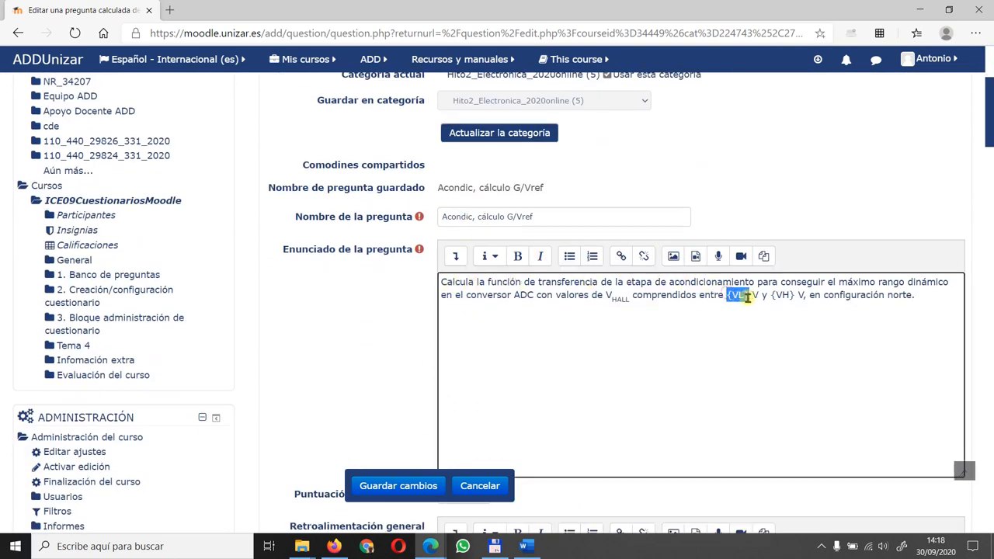
{"action": "double_click", "coordinate": [782, 296]}
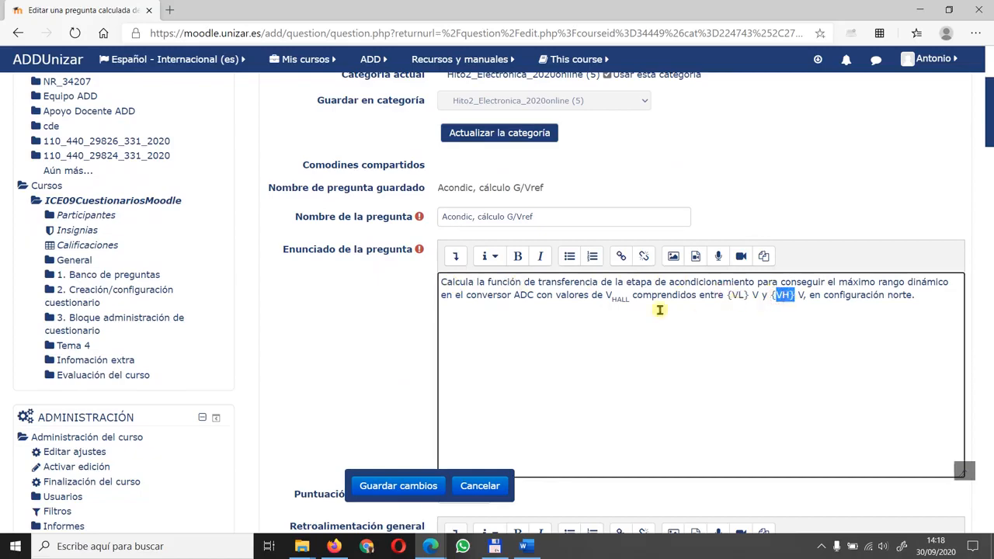
{"action": "left_click", "coordinate": [351, 320]}
Step: Examine the answer settings and how the first choice combines plain text with formulas for G and Vref
{"action": "scroll", "coordinate": [351, 318], "scroll_direction": "down", "scroll_amount": 8}
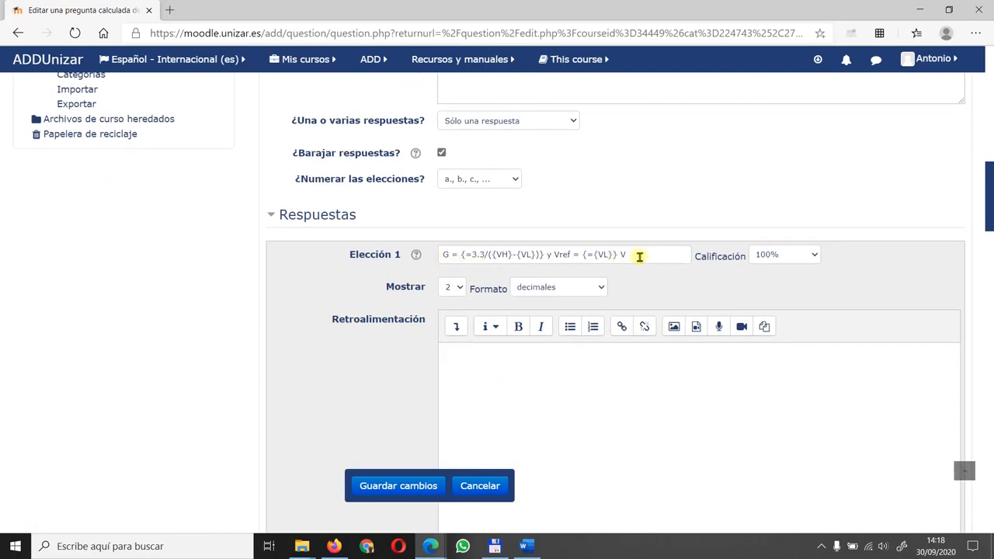
{"action": "left_click", "coordinate": [635, 255]}
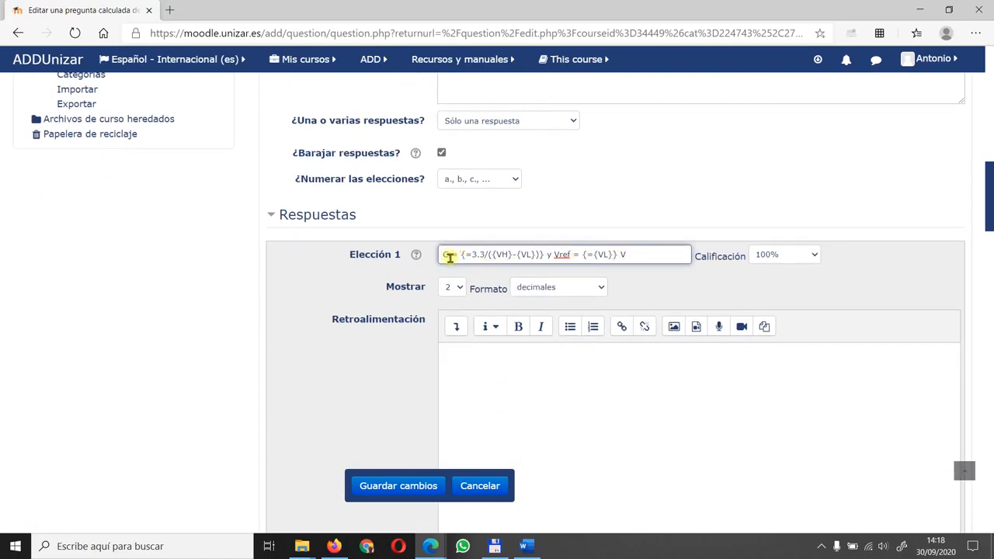
{"action": "scroll", "coordinate": [559, 248], "scroll_direction": "up", "scroll_amount": 1}
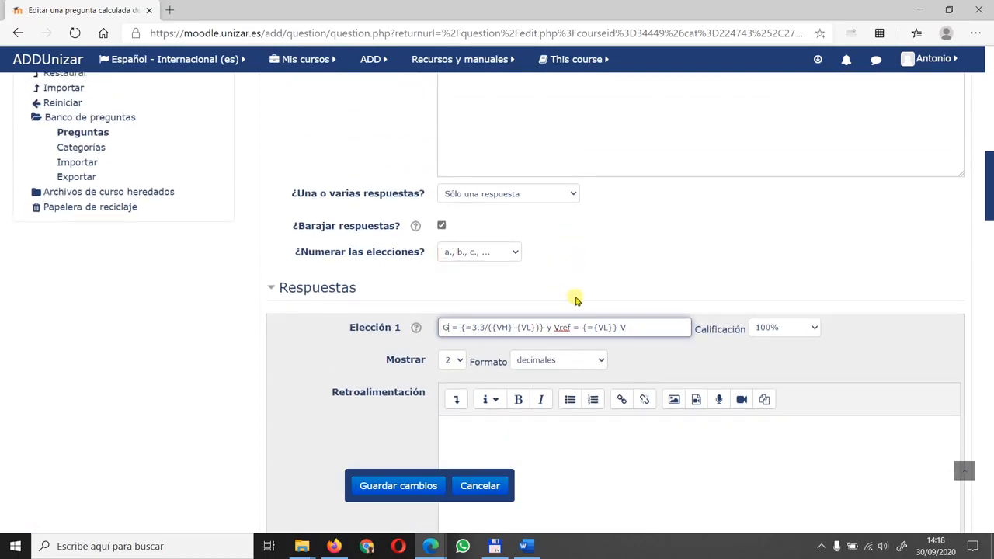
{"action": "left_click_drag", "start_coordinate": [636, 326], "coordinate": [455, 337]}
{"action": "left_click", "coordinate": [651, 358]}
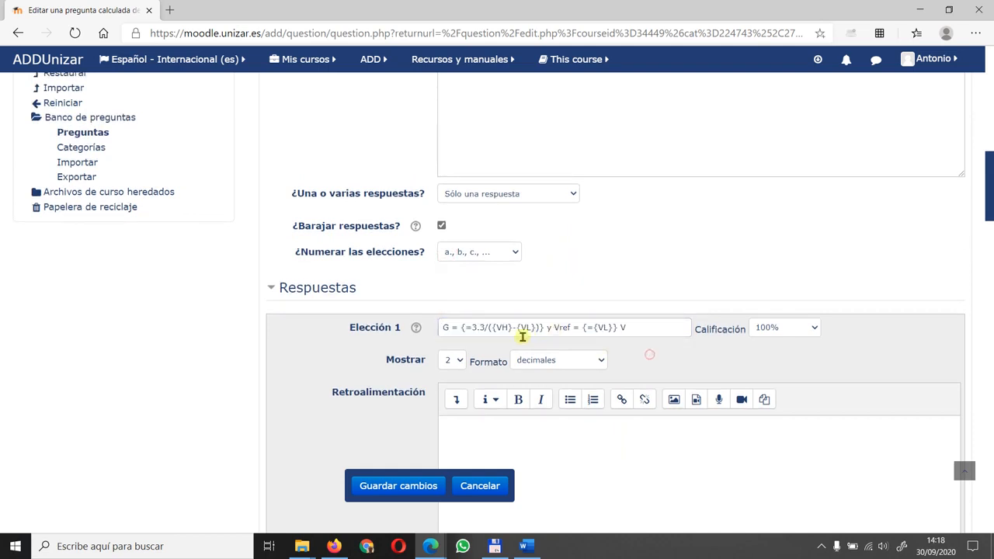
{"action": "left_click", "coordinate": [445, 327]}
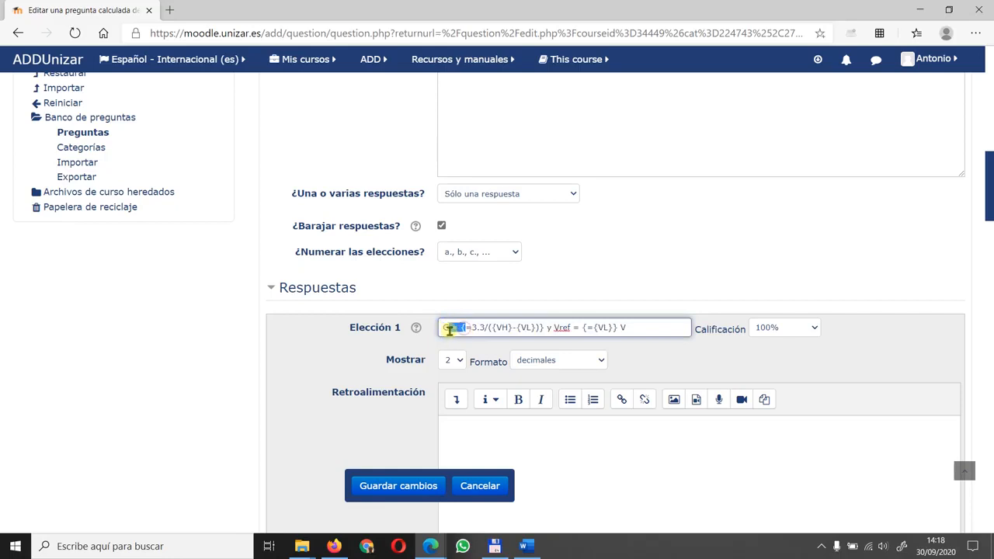
{"action": "left_click", "coordinate": [446, 327]}
{"action": "left_click_drag", "start_coordinate": [461, 327], "coordinate": [615, 330]}
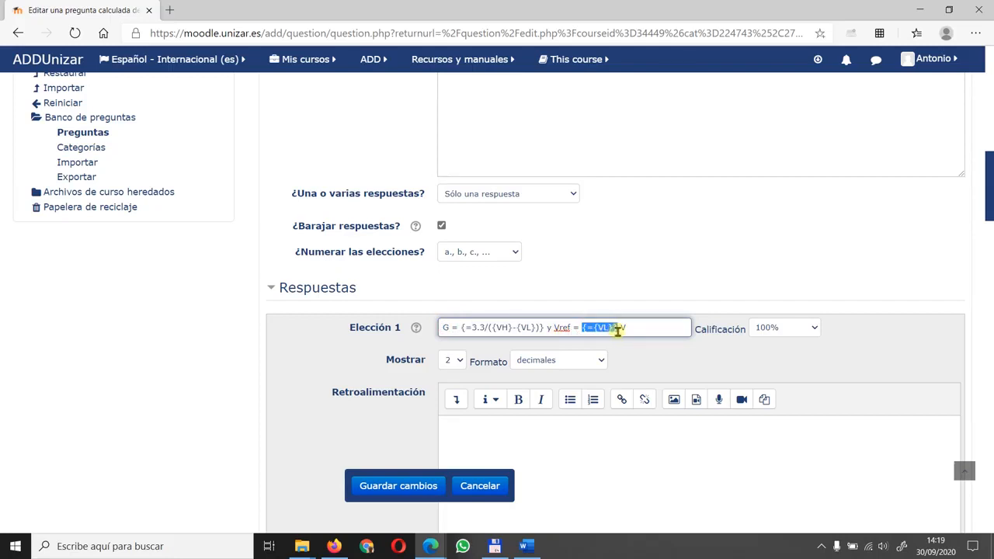
{"action": "left_click", "coordinate": [633, 349]}
{"action": "left_click", "coordinate": [634, 347]}
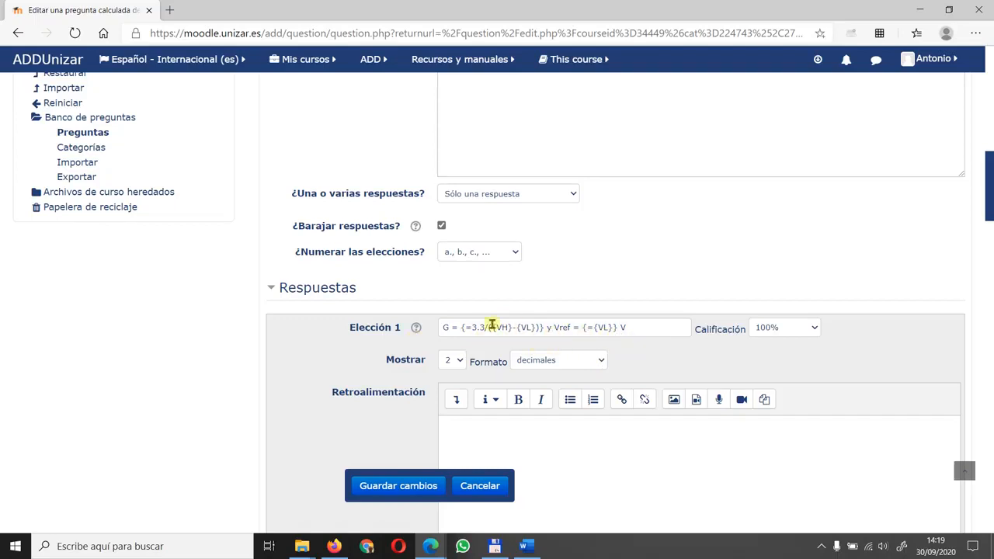
Step: Compare the first choice with choices 2 to 6, checking their formulas or fixed text and their grades
{"action": "scroll", "coordinate": [308, 360], "scroll_direction": "down", "scroll_amount": 3}
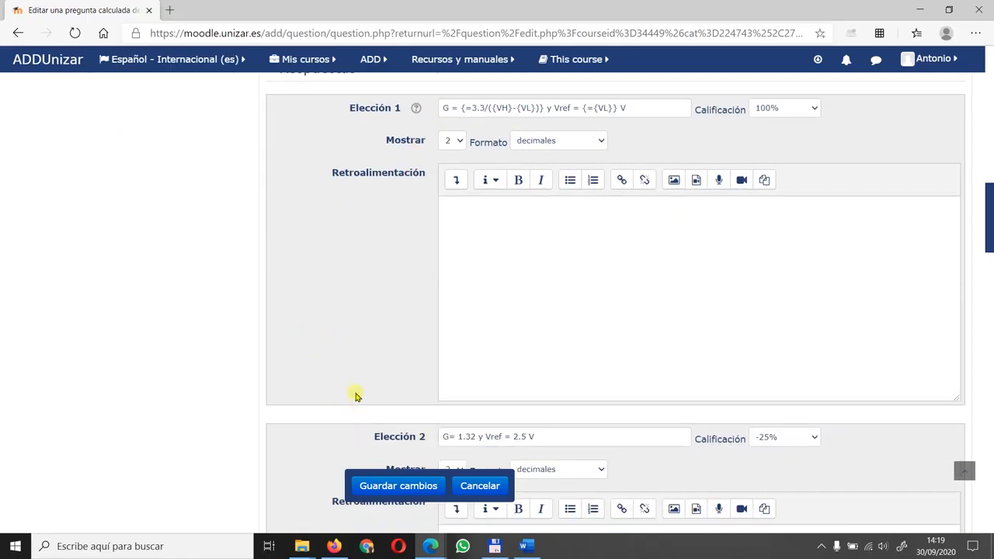
{"action": "left_click", "coordinate": [632, 108]}
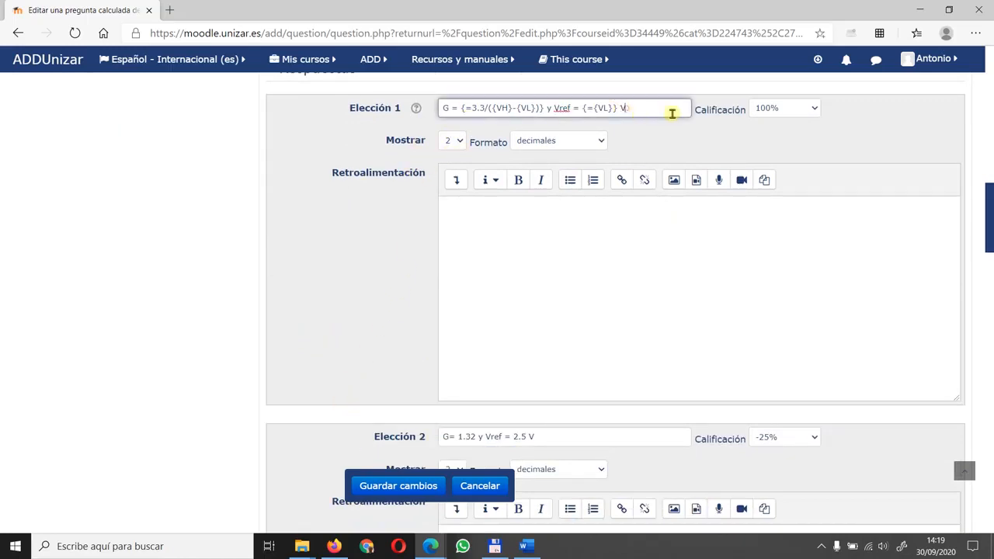
{"action": "left_click", "coordinate": [871, 465]}
{"action": "scroll", "coordinate": [510, 429], "scroll_direction": "down", "scroll_amount": 2}
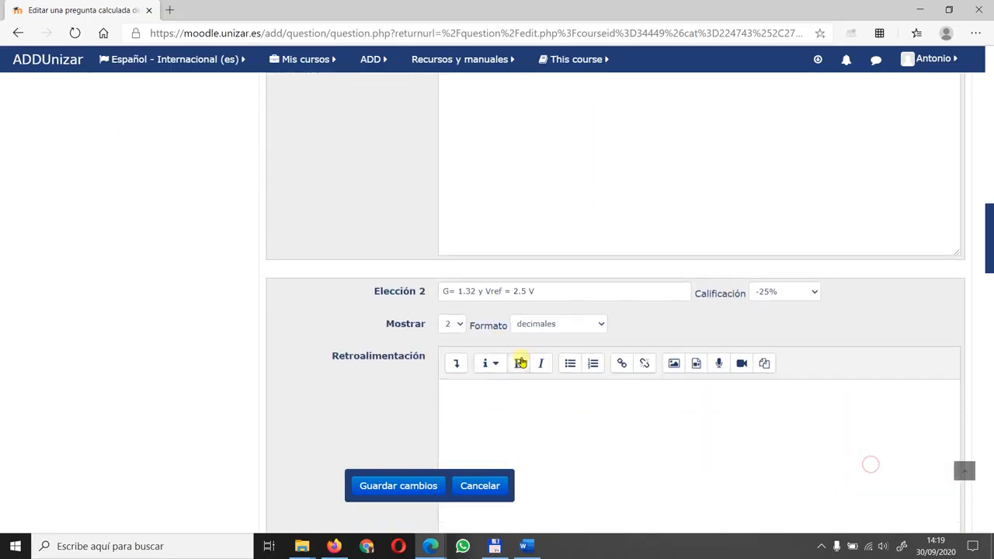
{"action": "triple_click", "coordinate": [548, 289]}
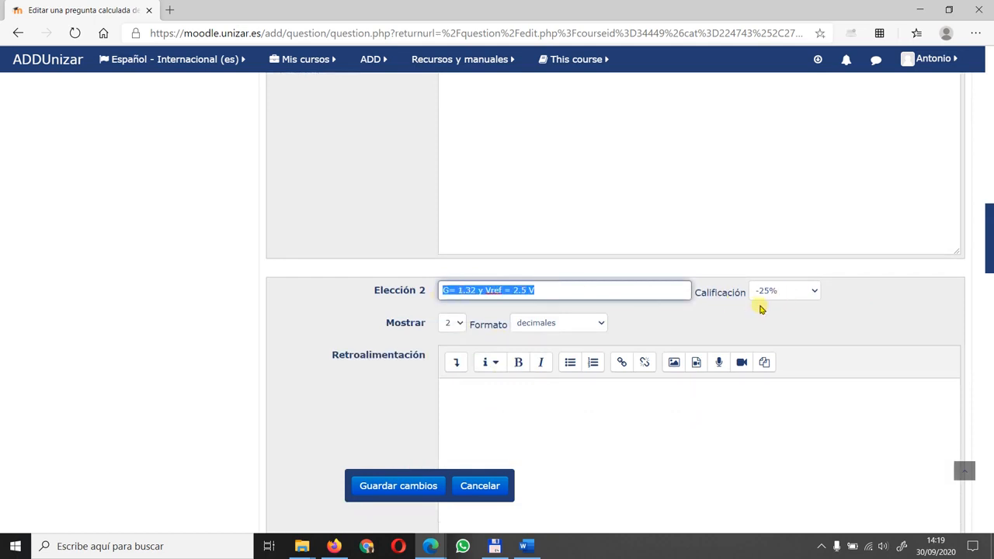
{"action": "scroll", "coordinate": [818, 370], "scroll_direction": "down", "scroll_amount": 5}
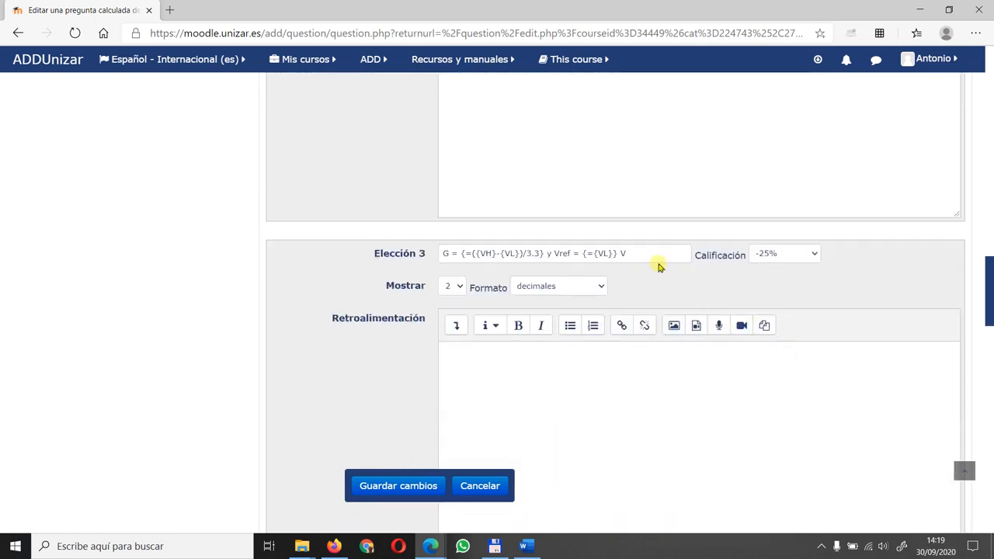
{"action": "left_click_drag", "start_coordinate": [636, 253], "coordinate": [438, 260]}
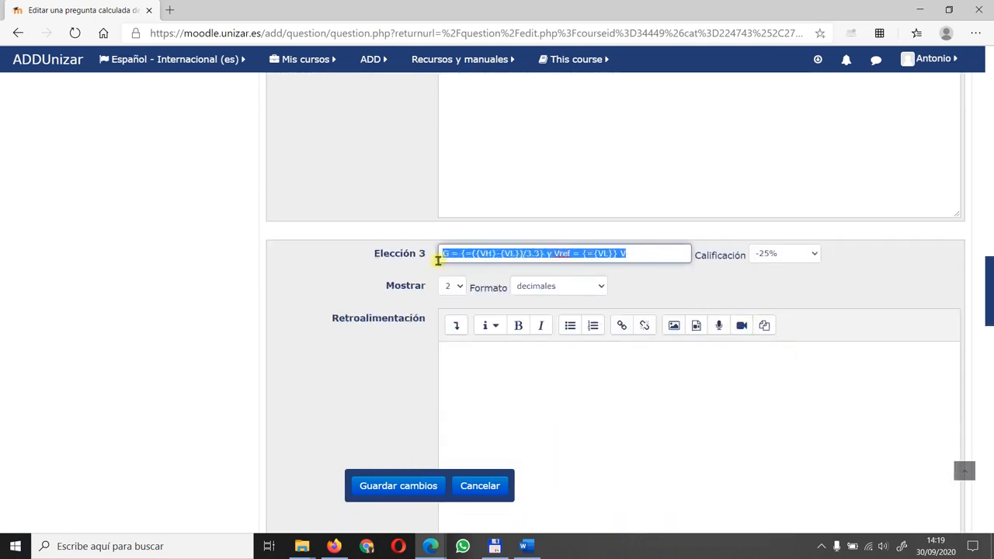
{"action": "left_click", "coordinate": [665, 281]}
{"action": "scroll", "coordinate": [749, 293], "scroll_direction": "down", "scroll_amount": 5}
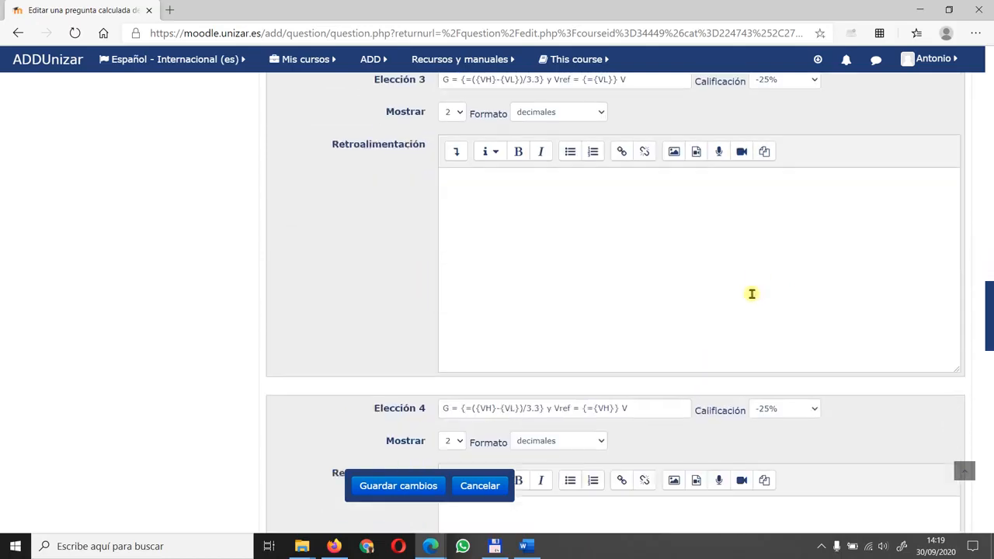
{"action": "scroll", "coordinate": [616, 256], "scroll_direction": "down", "scroll_amount": 7}
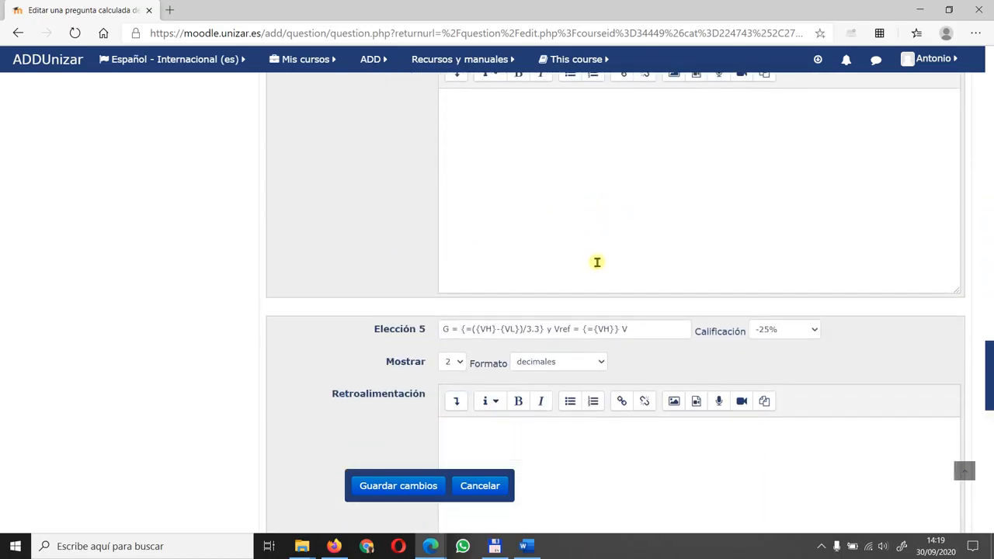
{"action": "scroll", "coordinate": [582, 247], "scroll_direction": "down", "scroll_amount": 5}
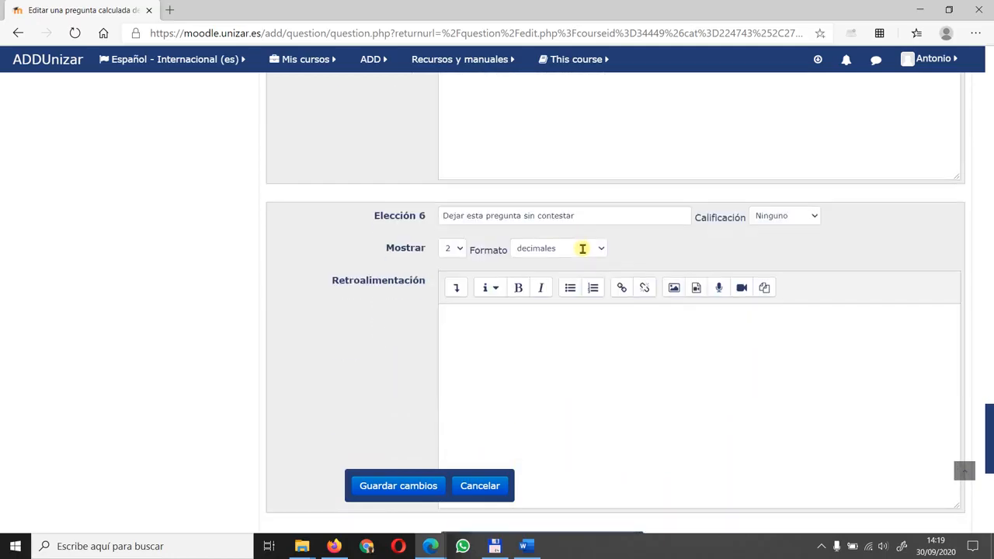
Step: Save the question settings and continue to the wildcard dataset editor, keeping the private datasets for VH and VL and no synchronisation
{"action": "left_click", "coordinate": [402, 485]}
{"action": "scroll", "coordinate": [513, 295], "scroll_direction": "down", "scroll_amount": 2}
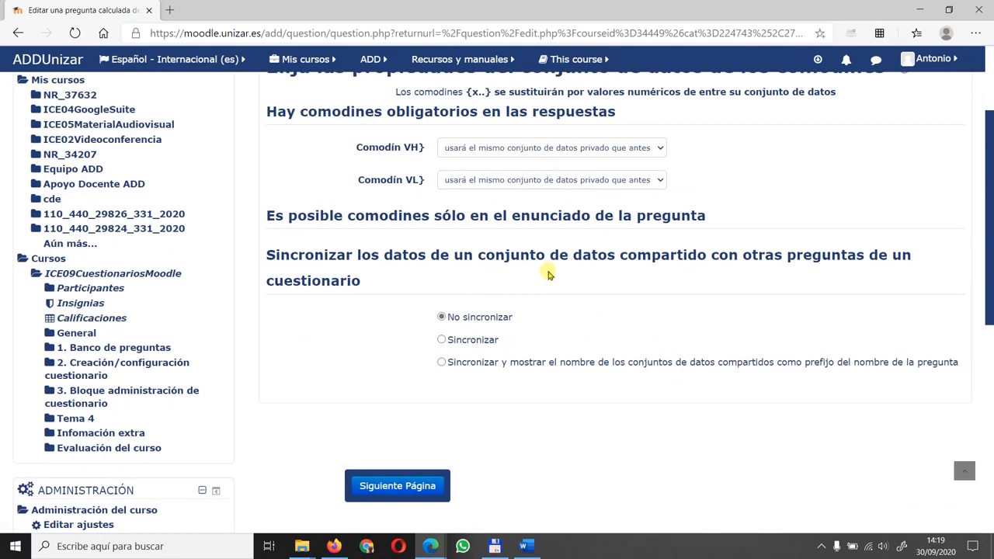
{"action": "left_click", "coordinate": [417, 486]}
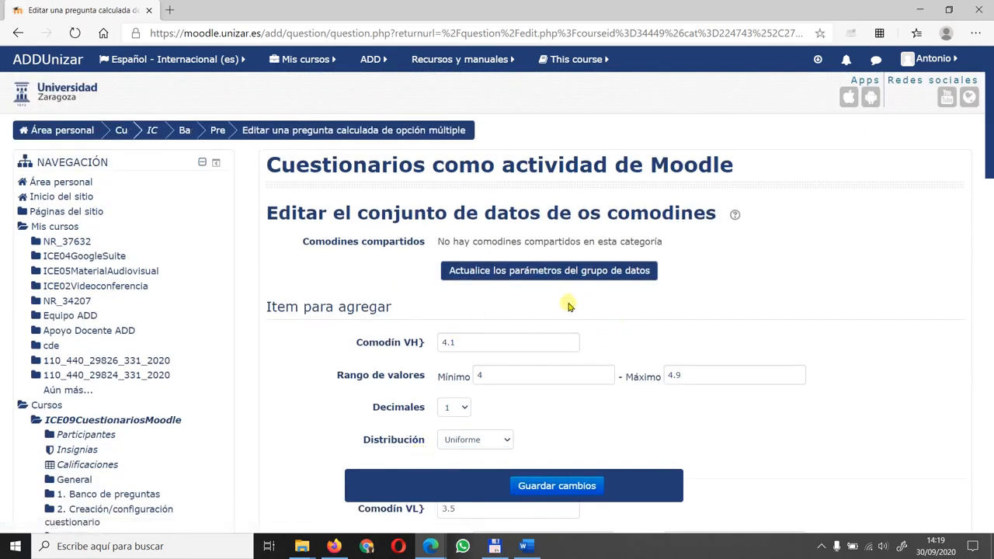
Step: Review the VH and VL ranges, the evaluated answers, the add and delete options and the displayed value set, and save the wildcard dataset
{"action": "scroll", "coordinate": [559, 311], "scroll_direction": "down", "scroll_amount": 7}
{"action": "scroll", "coordinate": [559, 308], "scroll_direction": "down", "scroll_amount": 1}
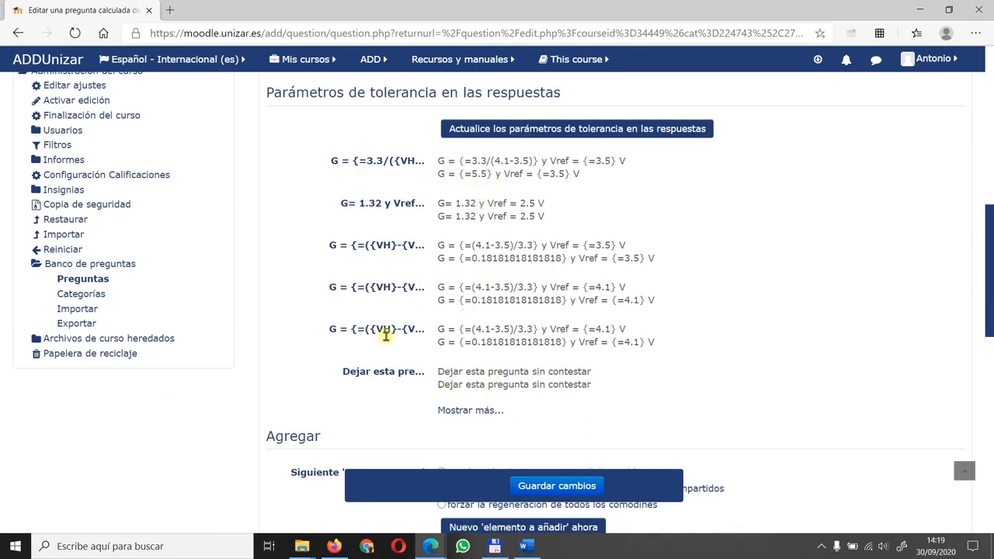
{"action": "scroll", "coordinate": [518, 306], "scroll_direction": "down", "scroll_amount": 5}
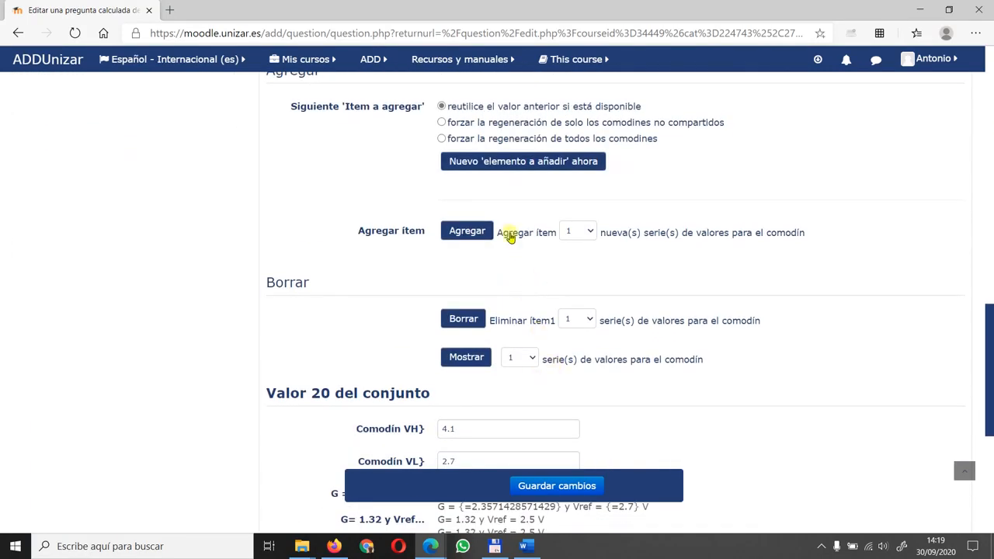
{"action": "scroll", "coordinate": [516, 243], "scroll_direction": "down", "scroll_amount": 4}
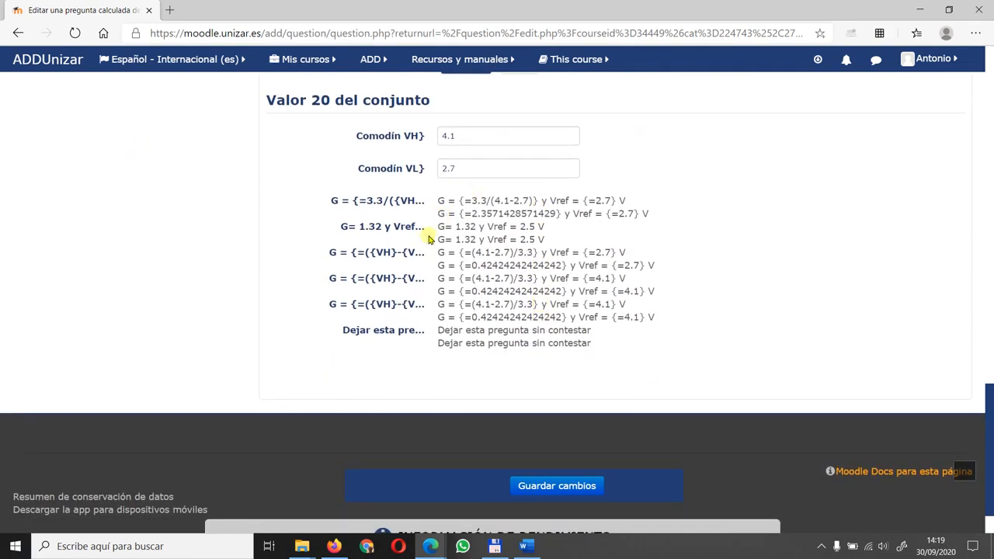
{"action": "scroll", "coordinate": [446, 229], "scroll_direction": "up", "scroll_amount": 1}
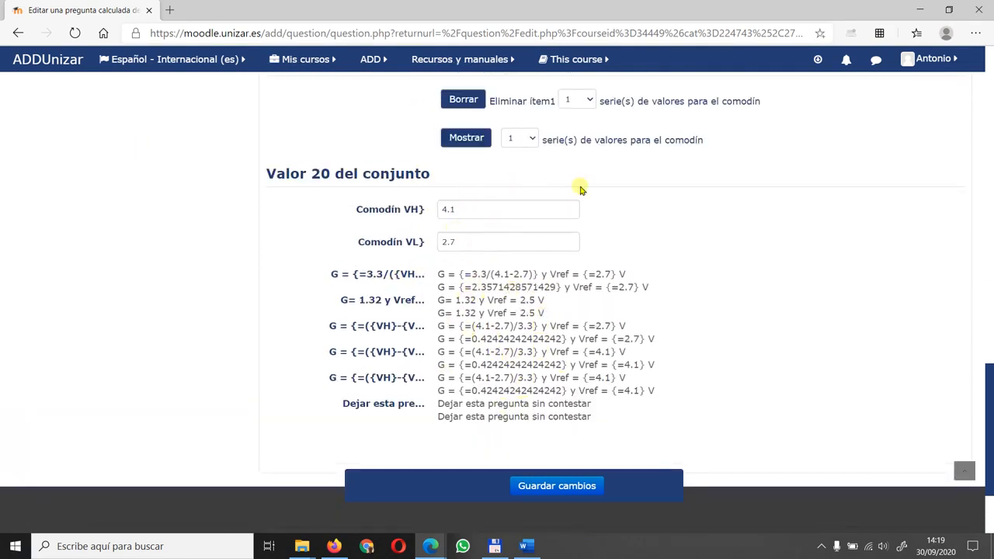
{"action": "scroll", "coordinate": [579, 189], "scroll_direction": "up", "scroll_amount": 1}
{"action": "scroll", "coordinate": [481, 167], "scroll_direction": "up", "scroll_amount": 1}
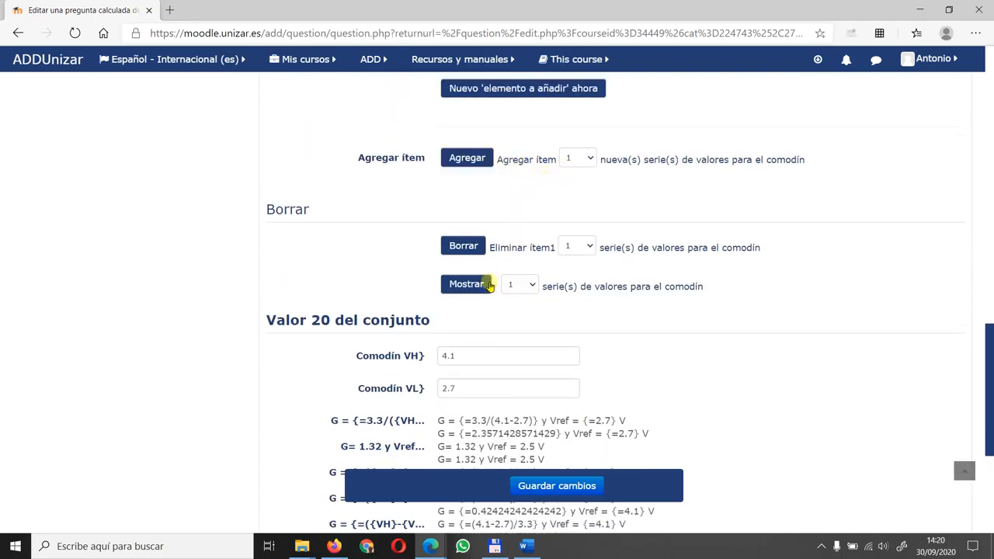
{"action": "scroll", "coordinate": [583, 233], "scroll_direction": "up", "scroll_amount": 1}
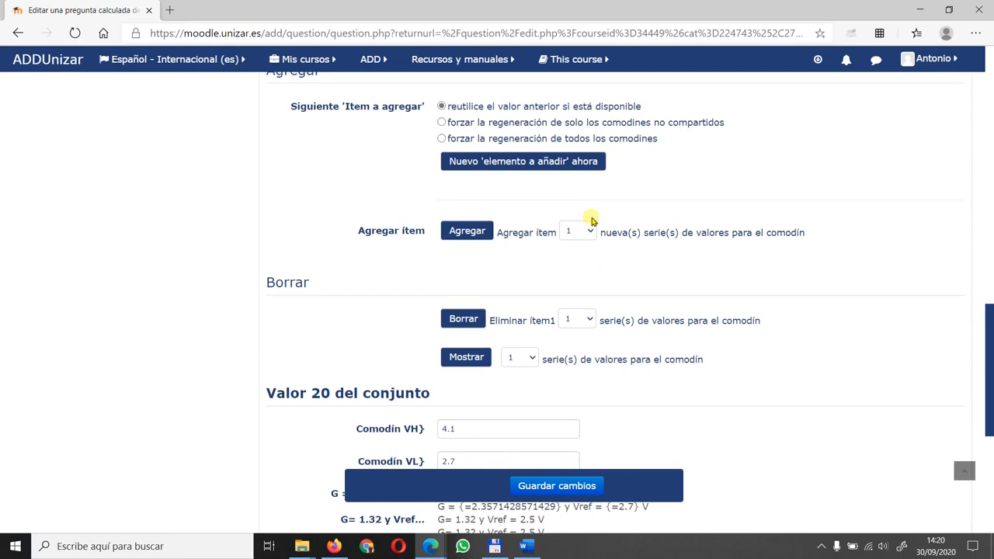
{"action": "left_click", "coordinate": [573, 485]}
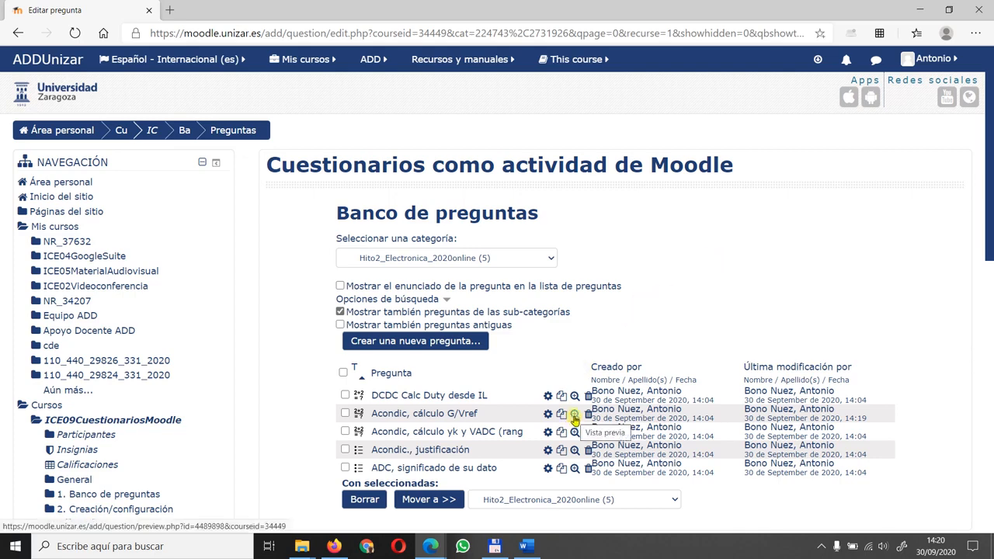
Step: Preview the question Acondic, cálculo G/Vref twice to compare the wildcard values and answer choices, closing each preview
{"action": "left_click", "coordinate": [573, 415]}
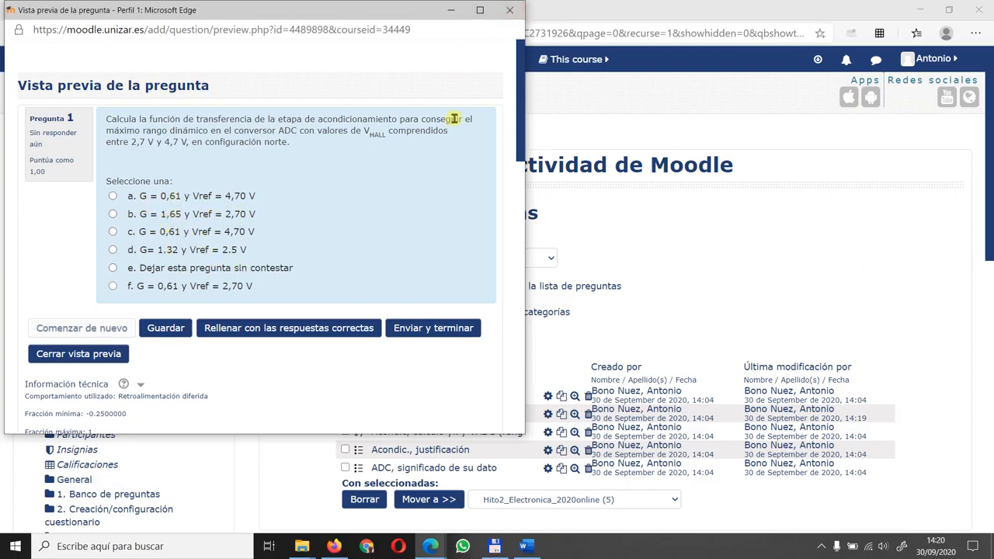
{"action": "left_click", "coordinate": [509, 10]}
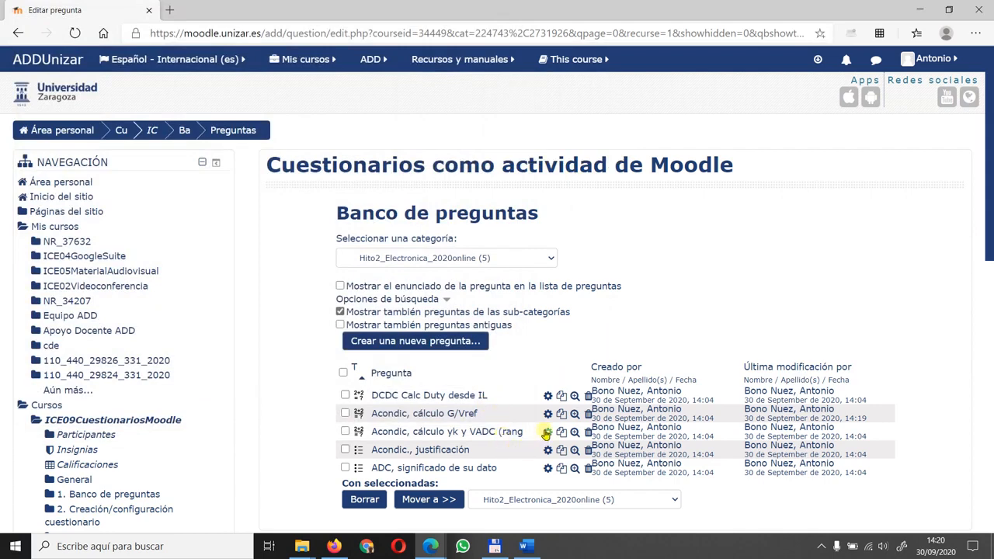
{"action": "left_click", "coordinate": [573, 414]}
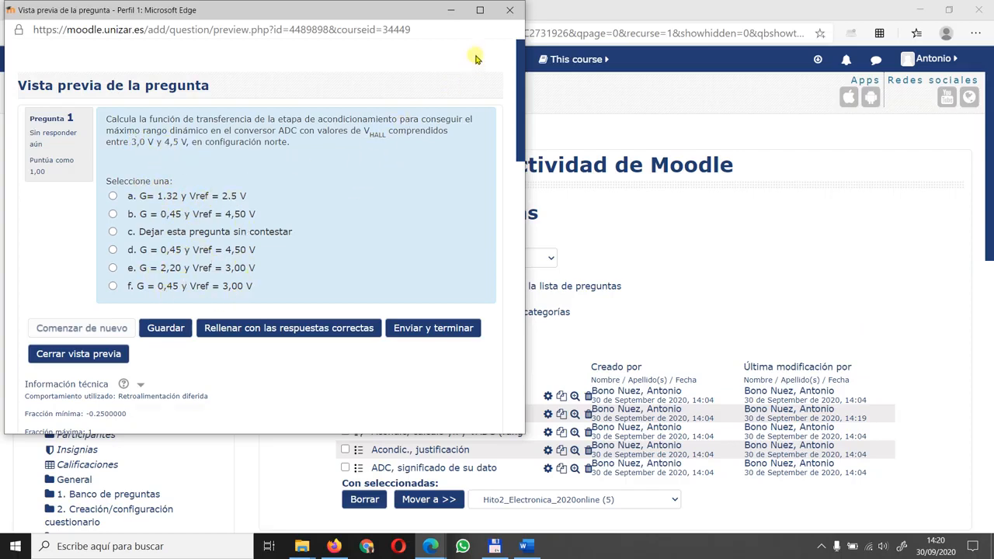
{"action": "left_click", "coordinate": [509, 10]}
Step: Switch the question bank to the Curso Avanzado category and preview question Calc1, placing the cursor in its answer field before closing the preview
{"action": "left_click", "coordinate": [514, 267]}
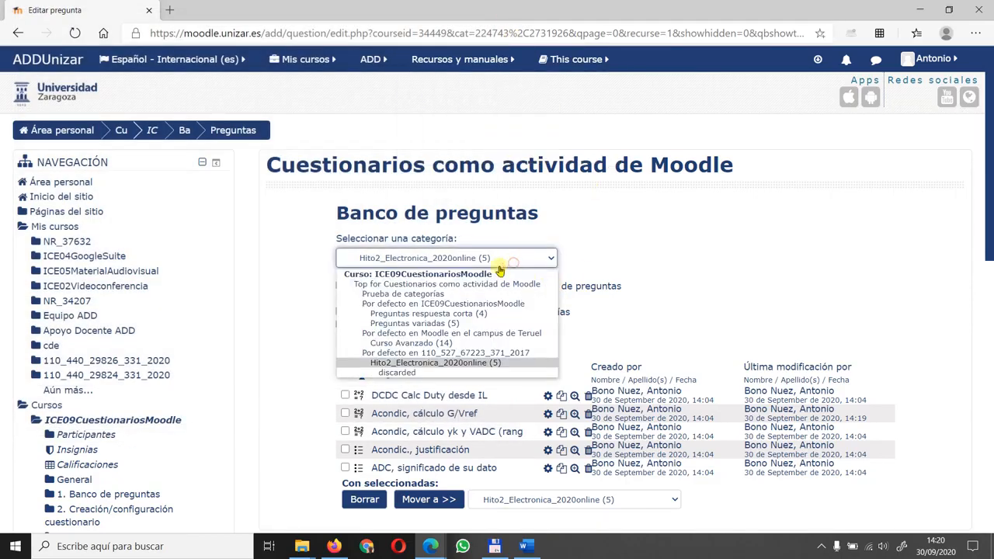
{"action": "left_click", "coordinate": [434, 337]}
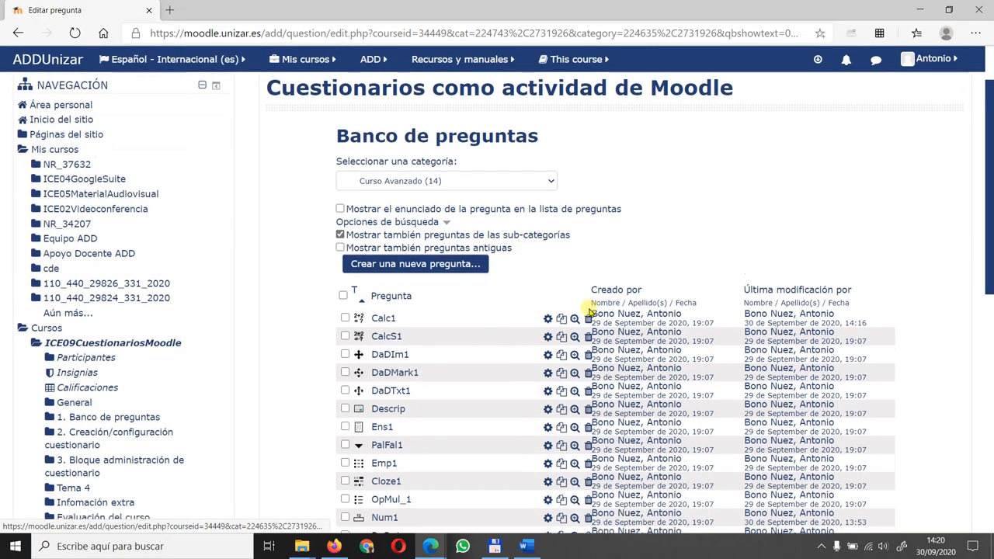
{"action": "scroll", "coordinate": [586, 295], "scroll_direction": "down", "scroll_amount": 2}
{"action": "left_click", "coordinate": [574, 249]}
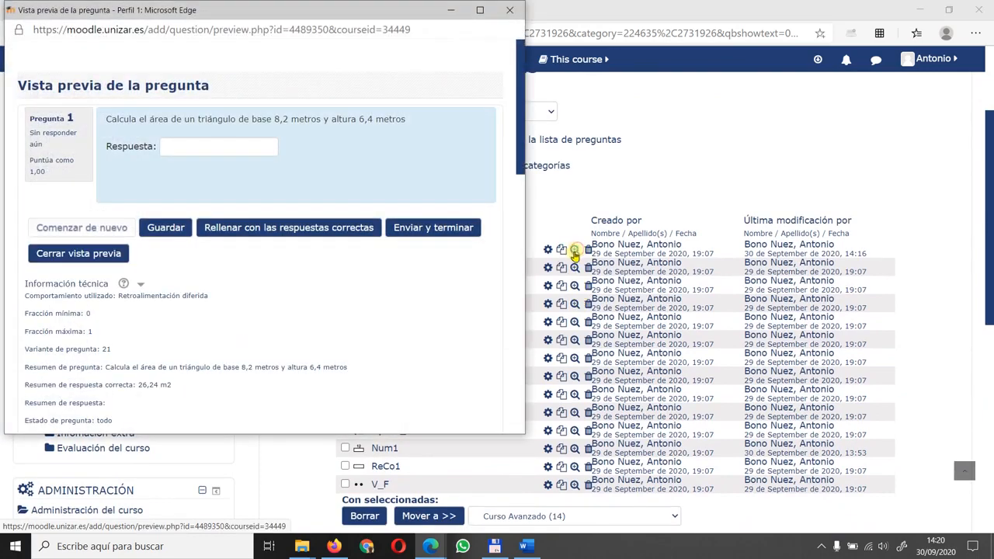
{"action": "left_click", "coordinate": [187, 148]}
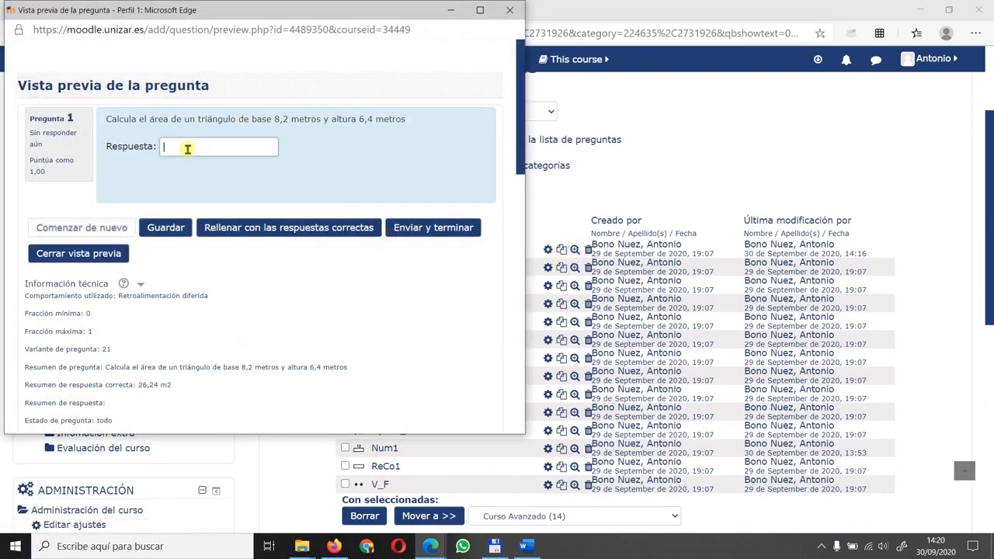
{"action": "left_click", "coordinate": [509, 10]}
Step: Preview question CalcS1, placing the cursor in its answer field, and close the preview to return to the question list
{"action": "left_click", "coordinate": [574, 268]}
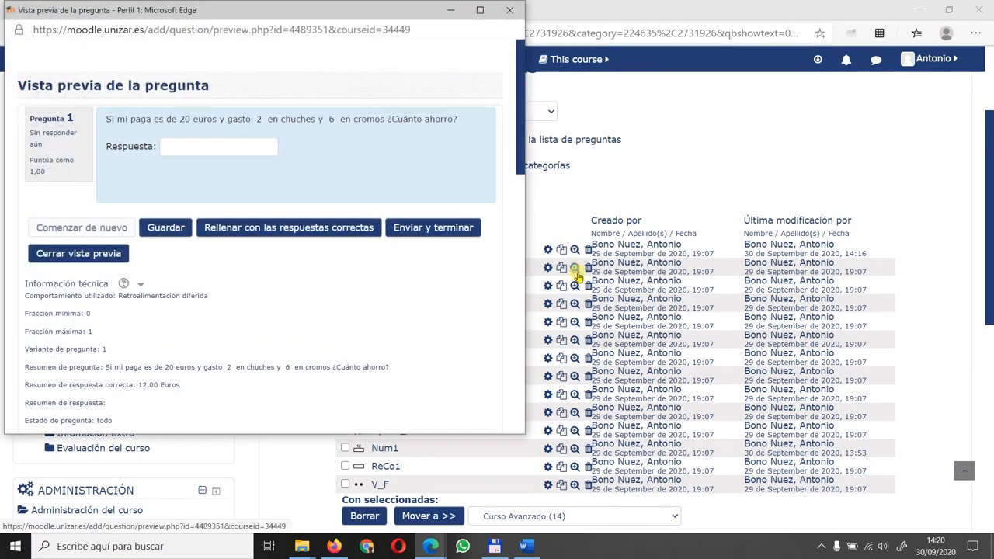
{"action": "left_click", "coordinate": [211, 145]}
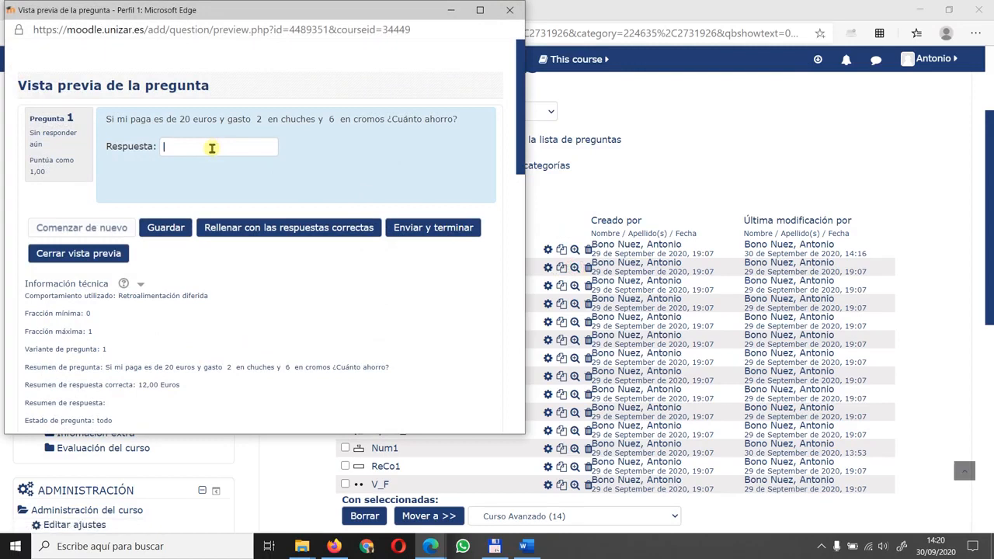
{"action": "left_click", "coordinate": [510, 16]}
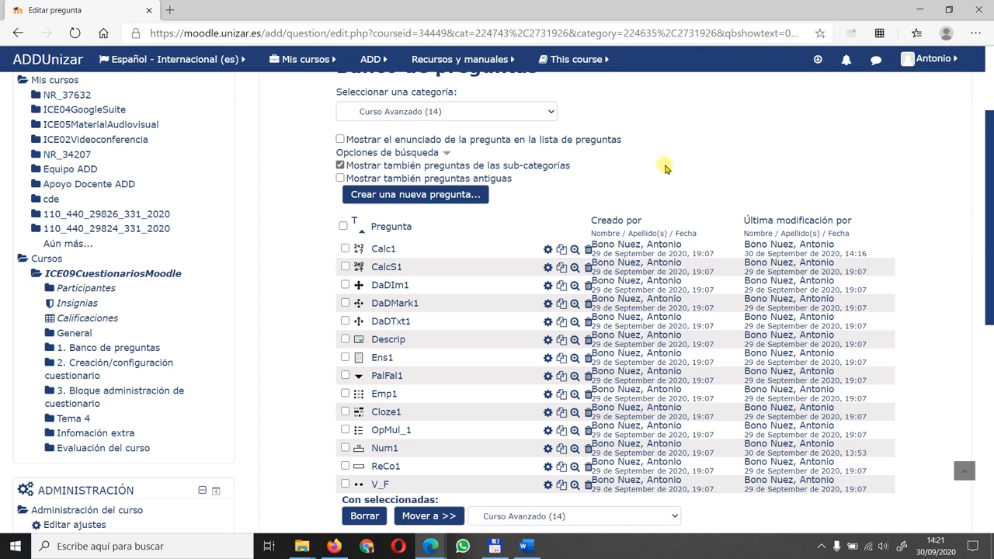
{"action": "scroll", "coordinate": [665, 168], "scroll_direction": "down", "scroll_amount": 1}
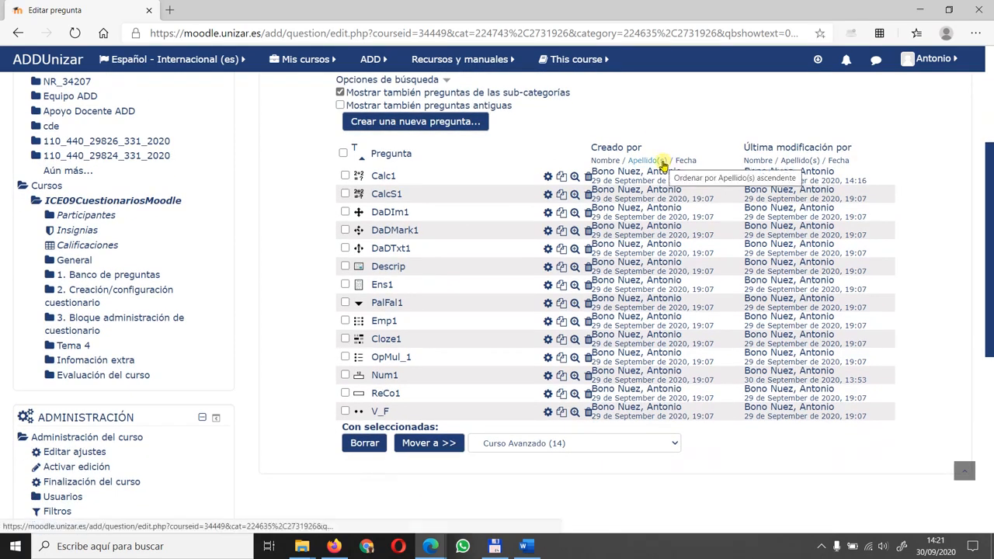